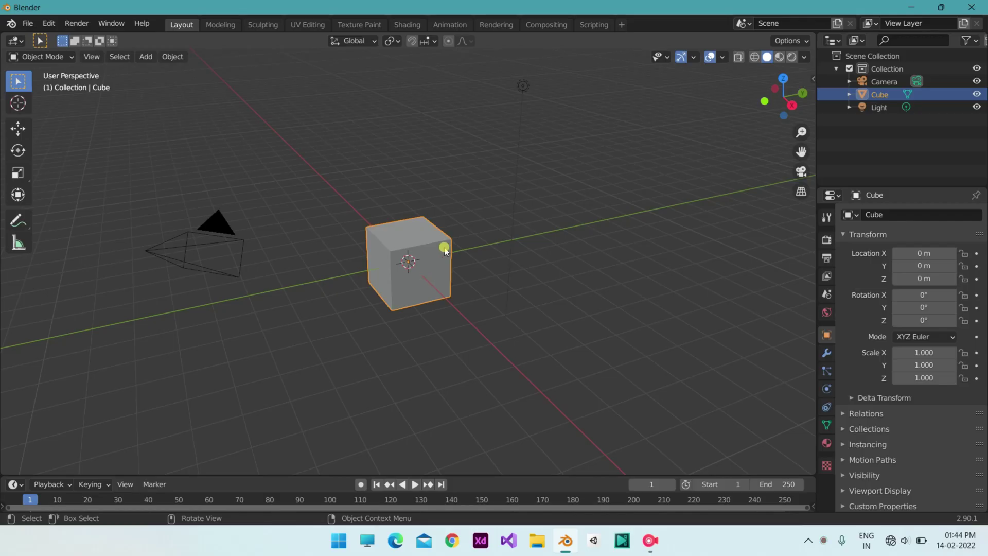
Switch to the right orthographic view and put the default cube into Edit Mode.
click(785, 99)
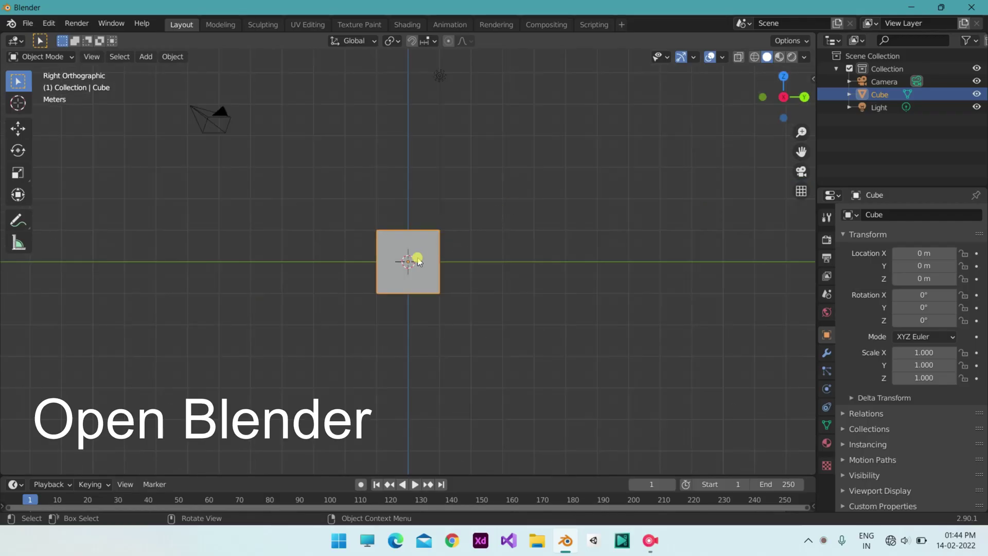
scroll(425, 259, up, 2)
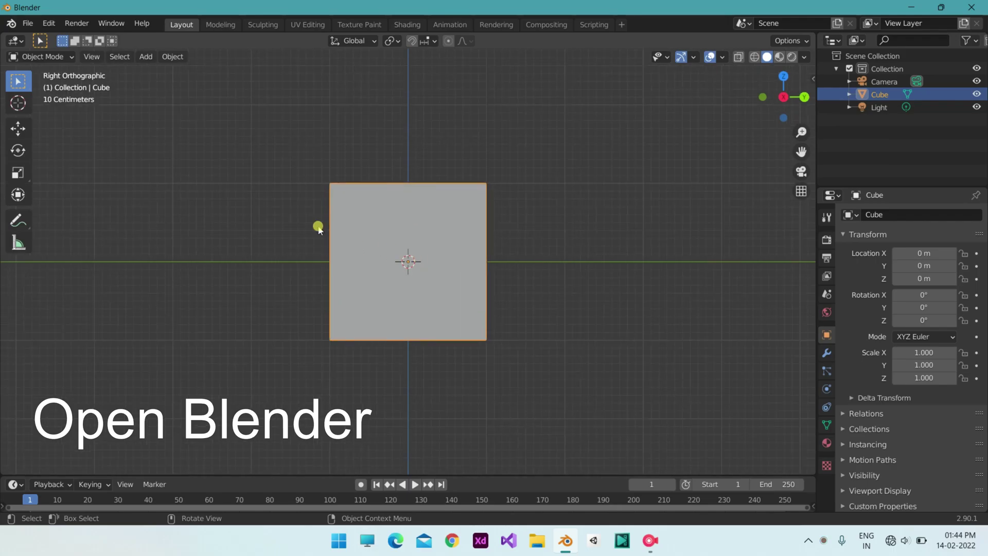
click(49, 61)
click(44, 87)
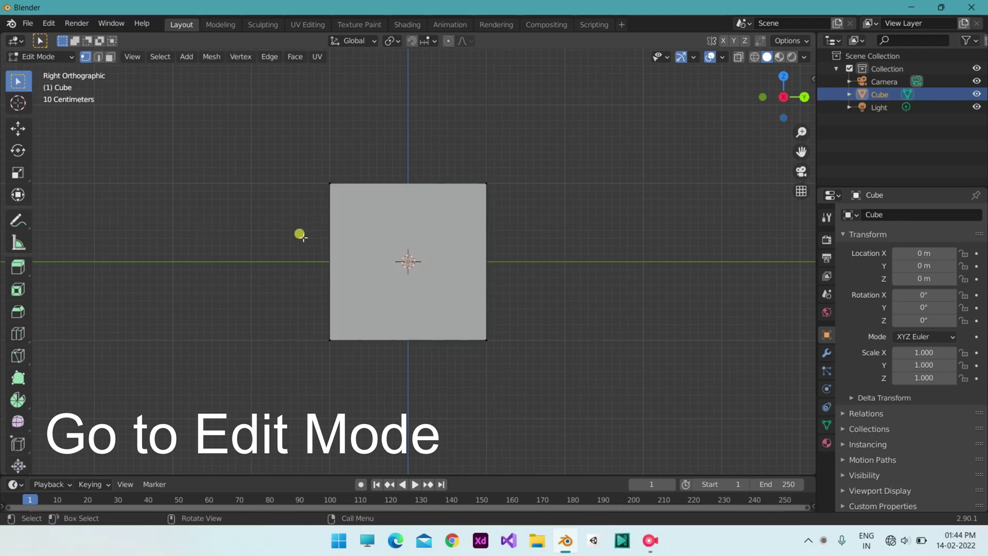
Add three horizontal loop cuts to the cube: at mid-height, halfway up the upper half, and halfway up the top quarter.
scroll(352, 225, up, 1)
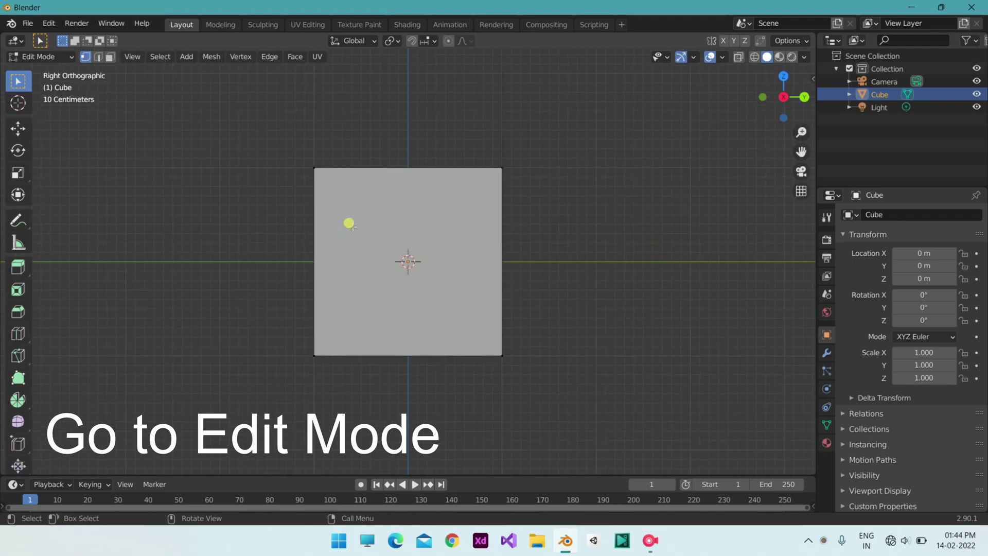
scroll(352, 225, up, 1)
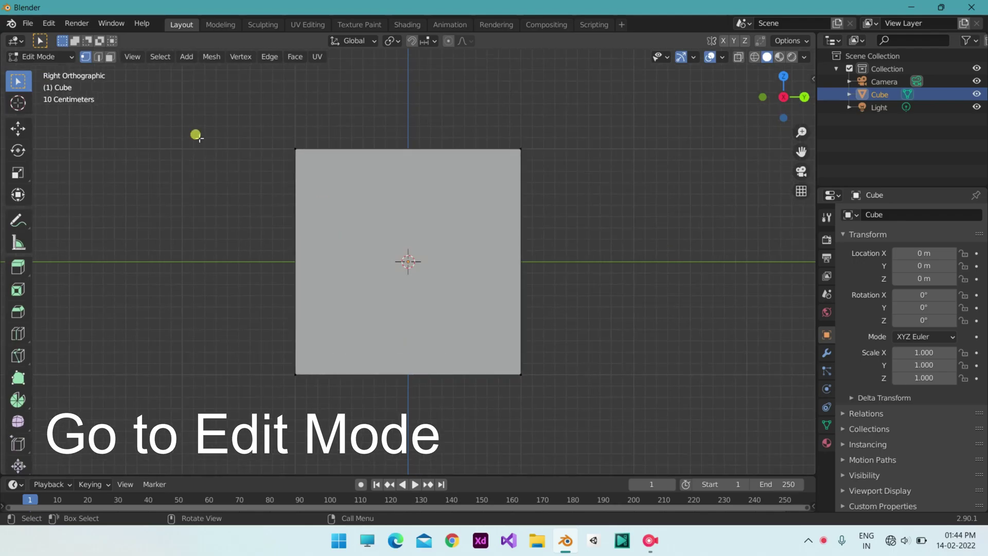
click(18, 335)
click(299, 215)
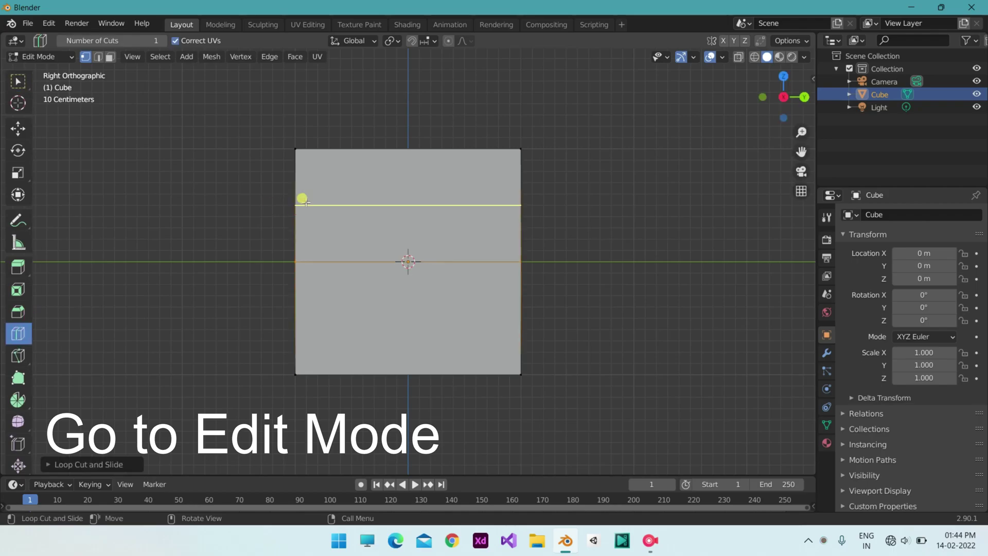
click(304, 190)
click(306, 174)
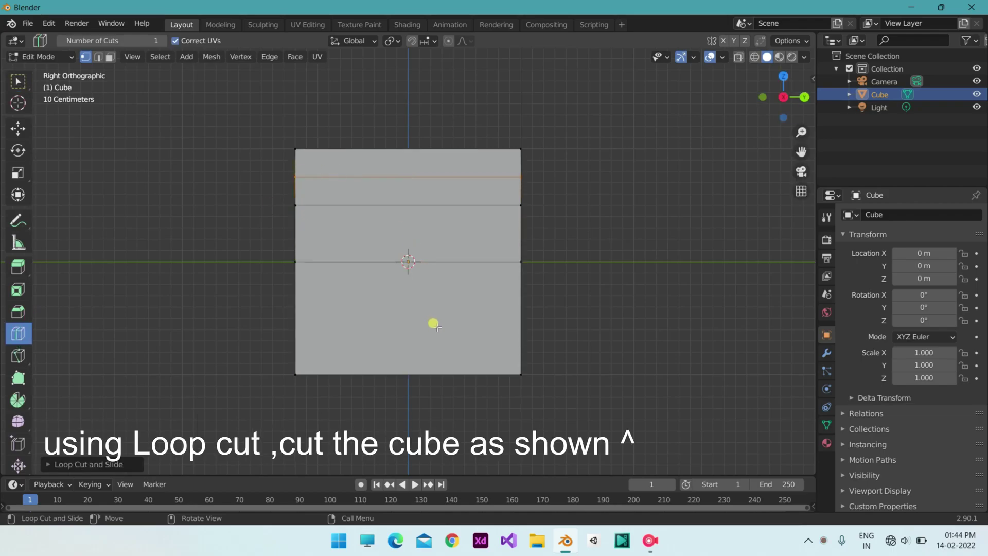
Separate the cube's top face and the four side faces of its uppermost band into their own object.
drag(783, 97, 784, 99)
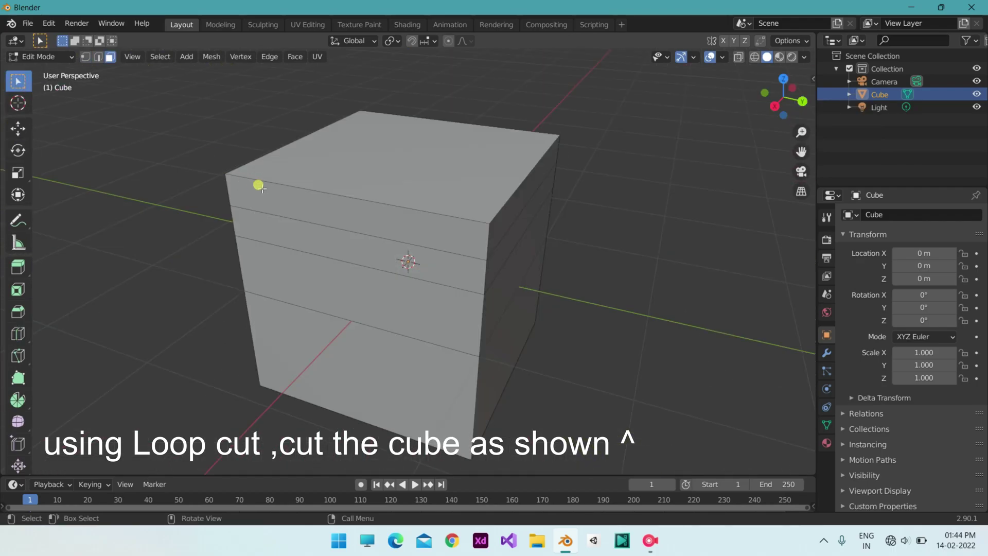
click(259, 185)
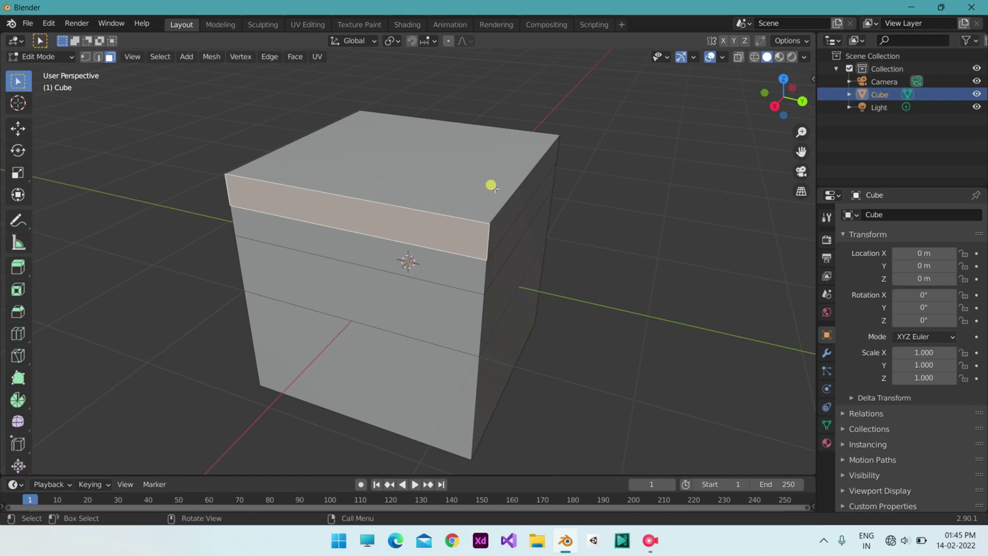
shift+click(510, 202)
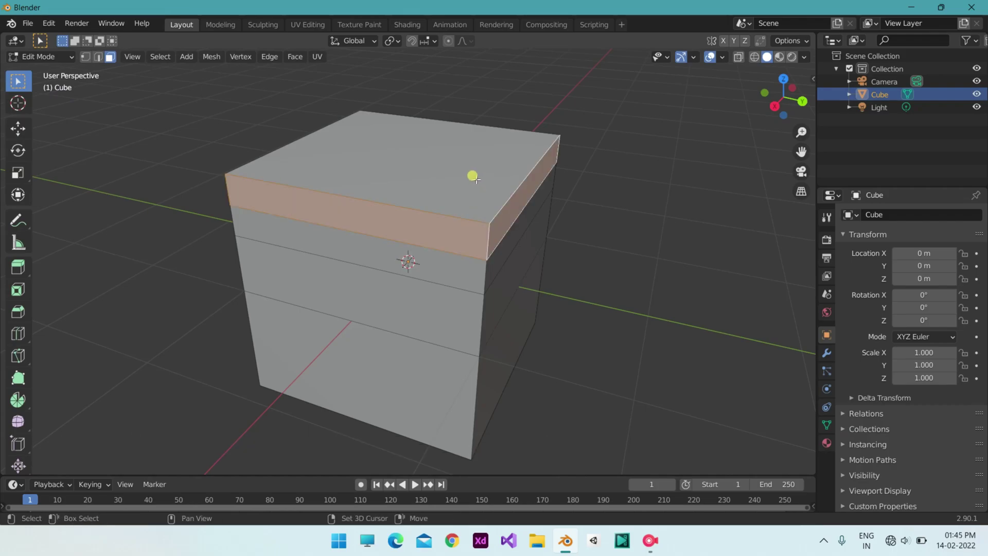
shift+click(495, 171)
drag(775, 105, 560, 106)
shift+click(442, 200)
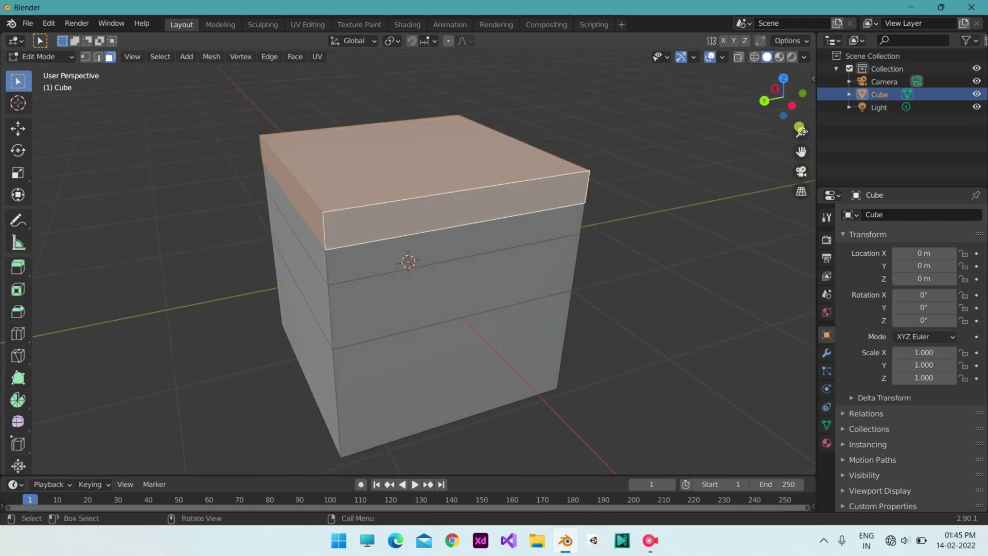
drag(783, 98, 554, 161)
shift+click(510, 169)
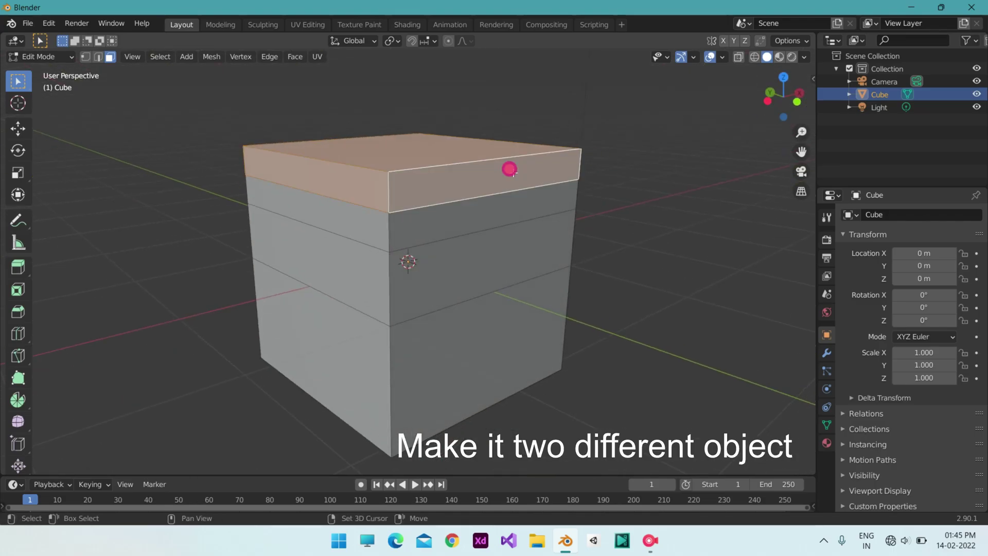
right_click(506, 179)
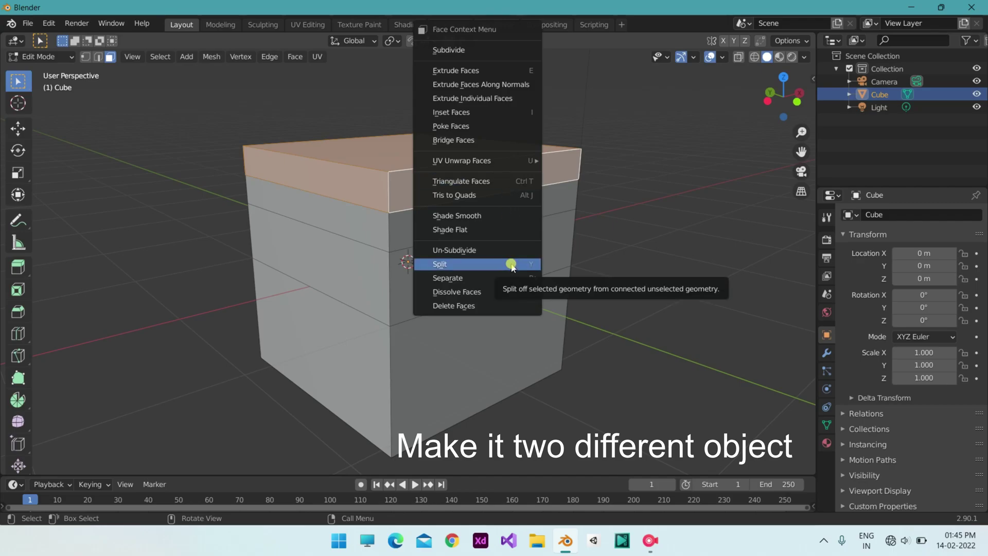
mouse_move(530, 278)
click(566, 278)
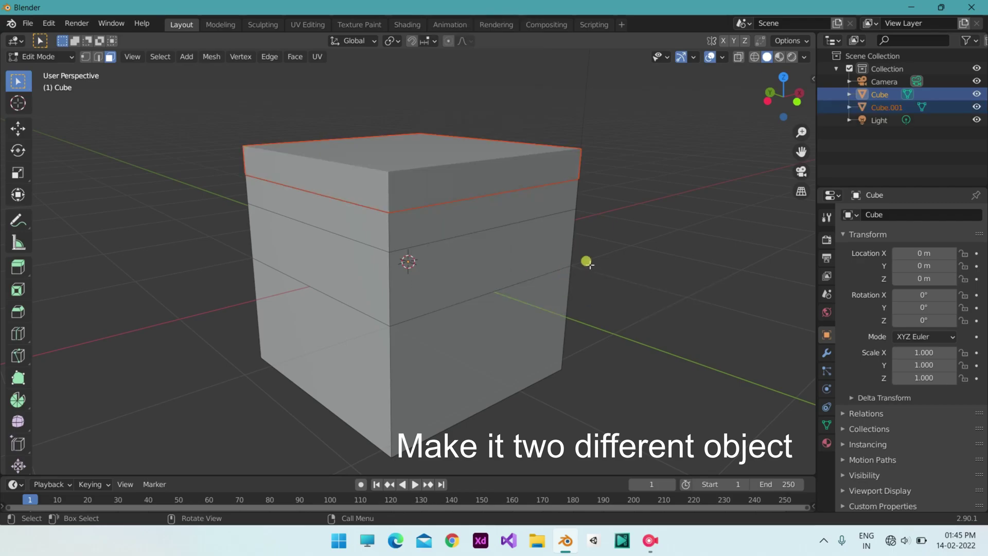
Return to Object Mode and scale the lower box body down uniformly to about 0.937.
click(41, 56)
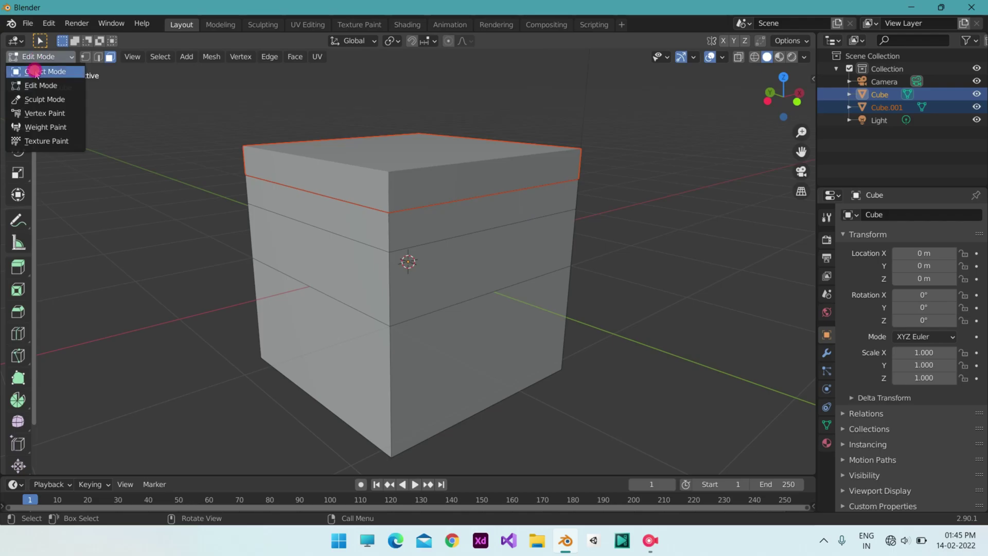
click(31, 68)
click(305, 269)
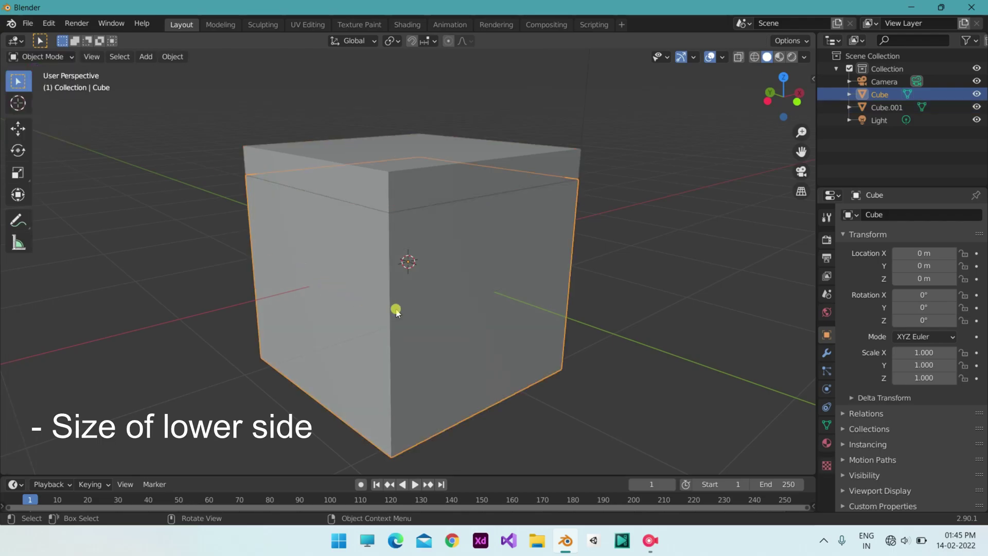
key(s)
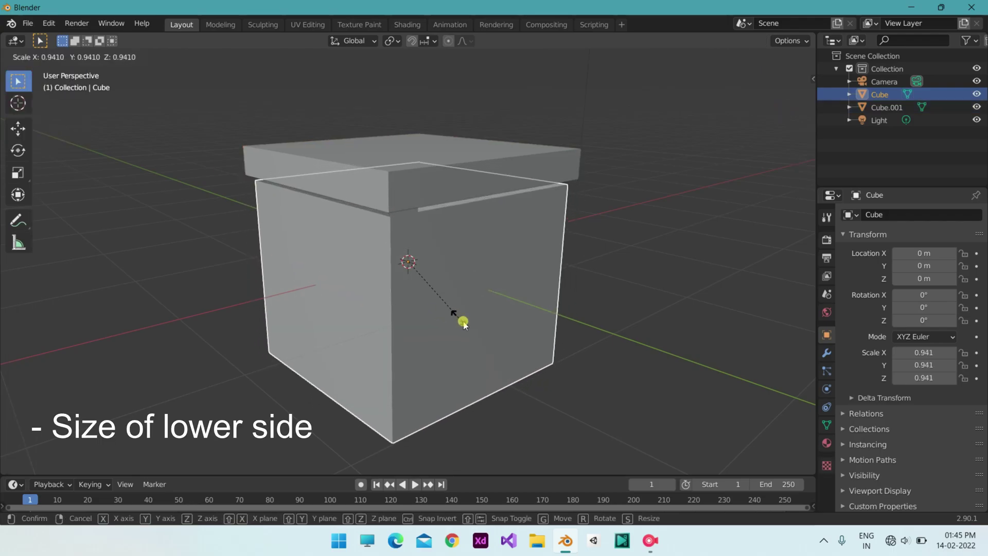
click(489, 306)
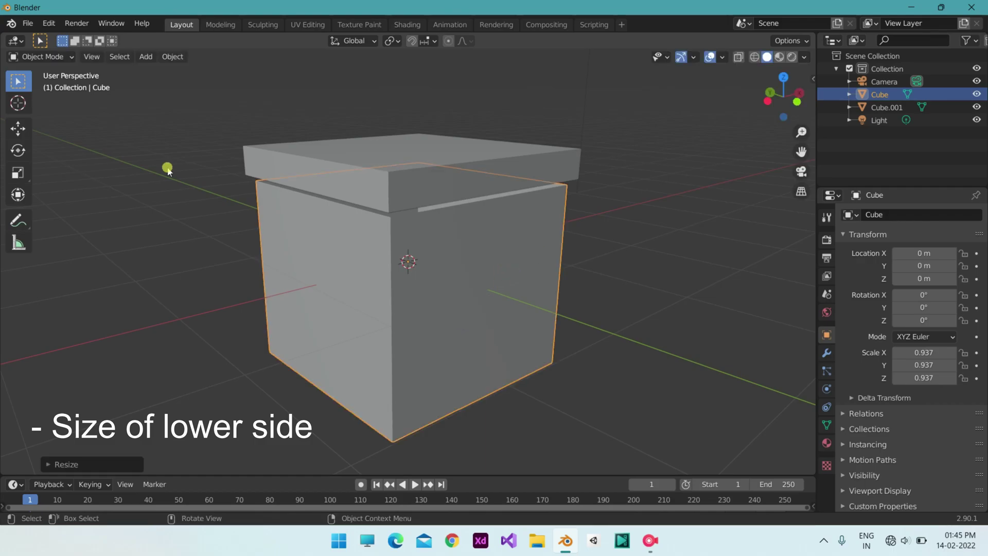
Lower the lid along Z to about -0.28 m over the box body, checking the fit in wireframe and returning to solid shading.
click(19, 129)
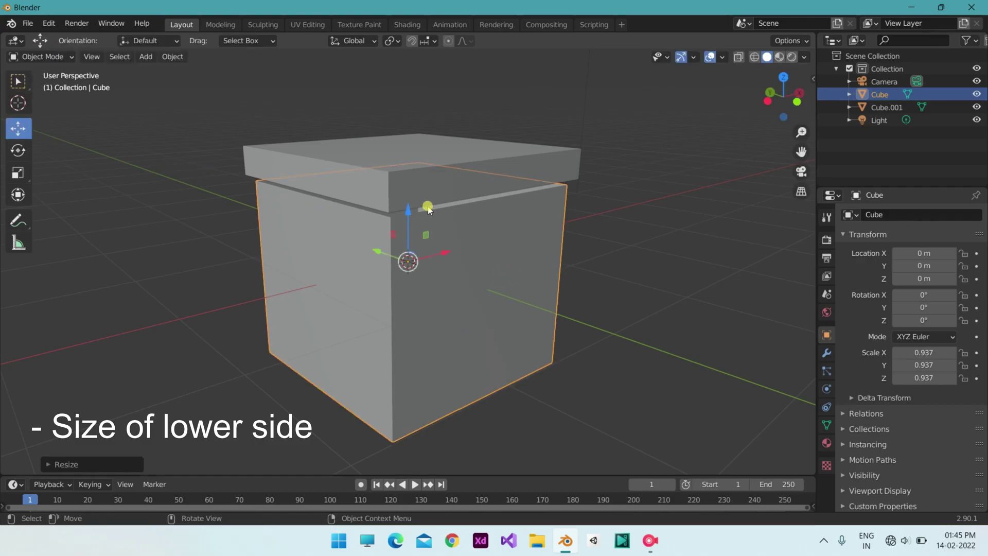
click(438, 189)
drag(407, 209, 404, 219)
click(753, 58)
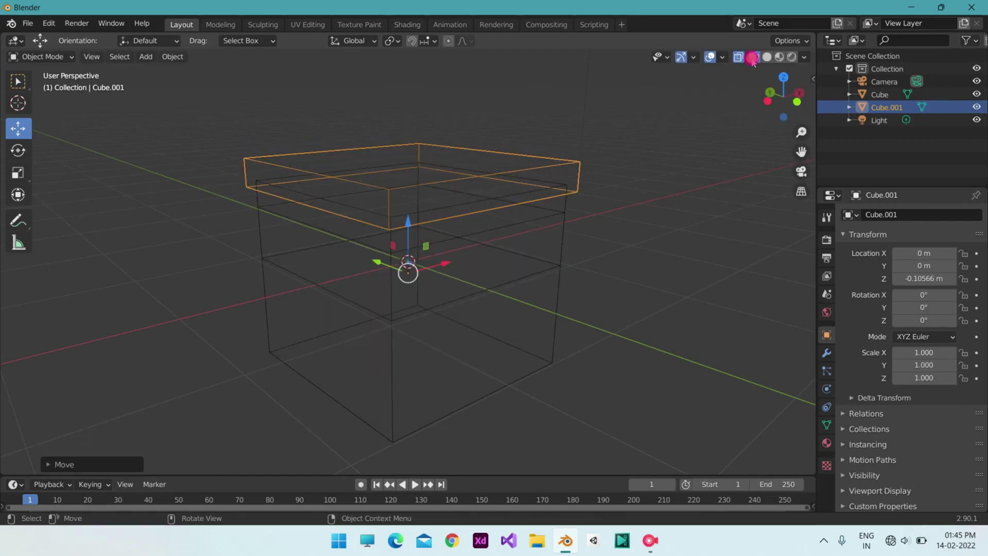
scroll(529, 170, up, 1)
scroll(508, 192, up, 1)
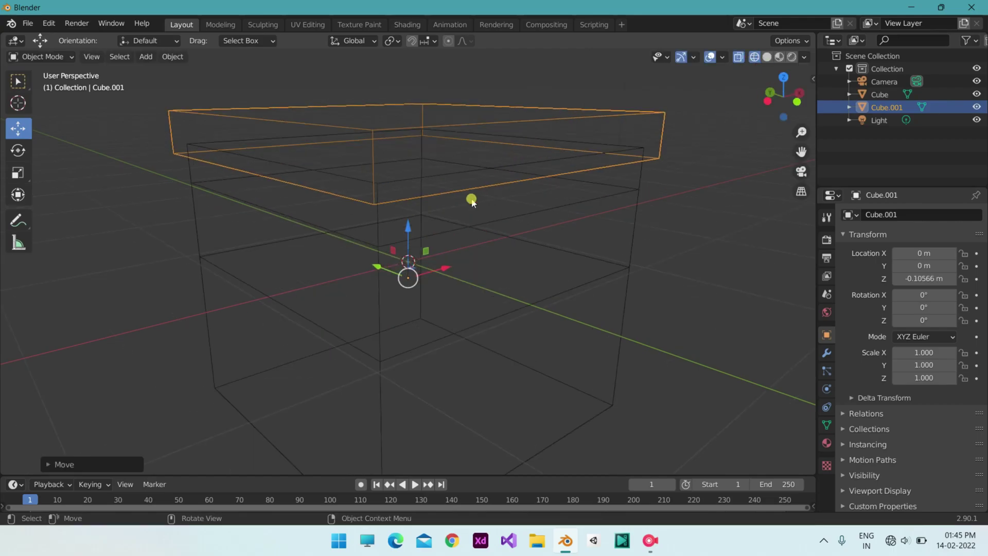
drag(409, 227, 410, 252)
click(766, 57)
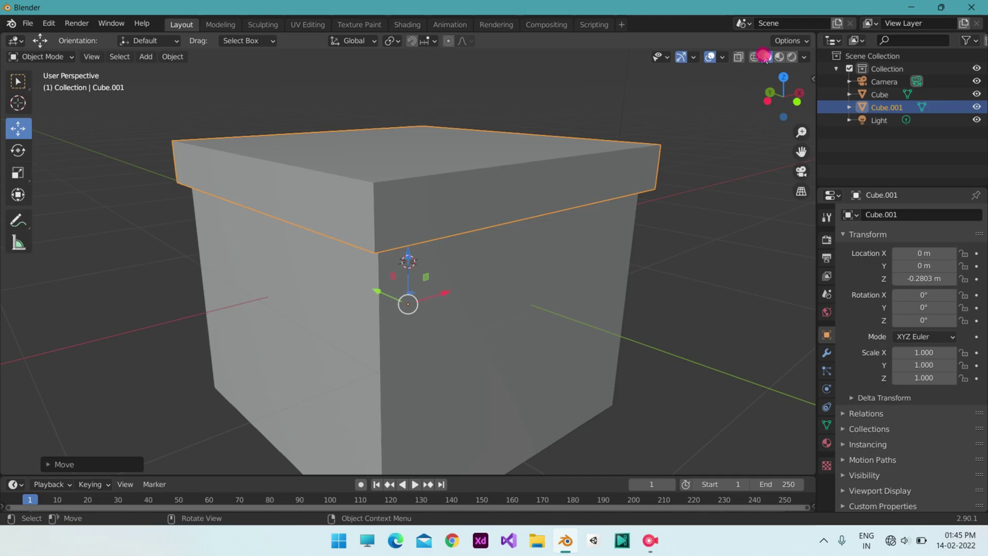
click(706, 193)
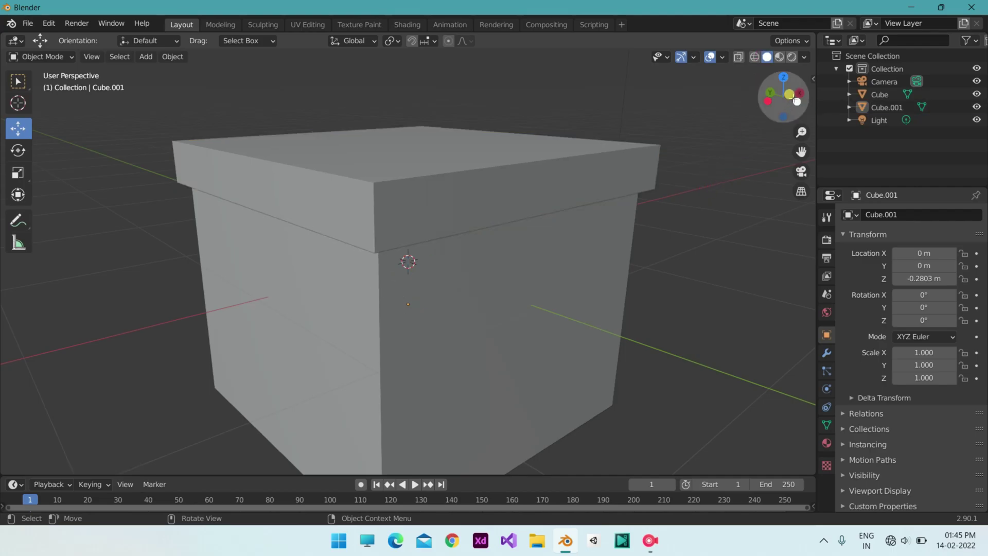
Add a plane mesh and raise it along Z to about 0.83 m, just above the lid.
drag(799, 94, 797, 116)
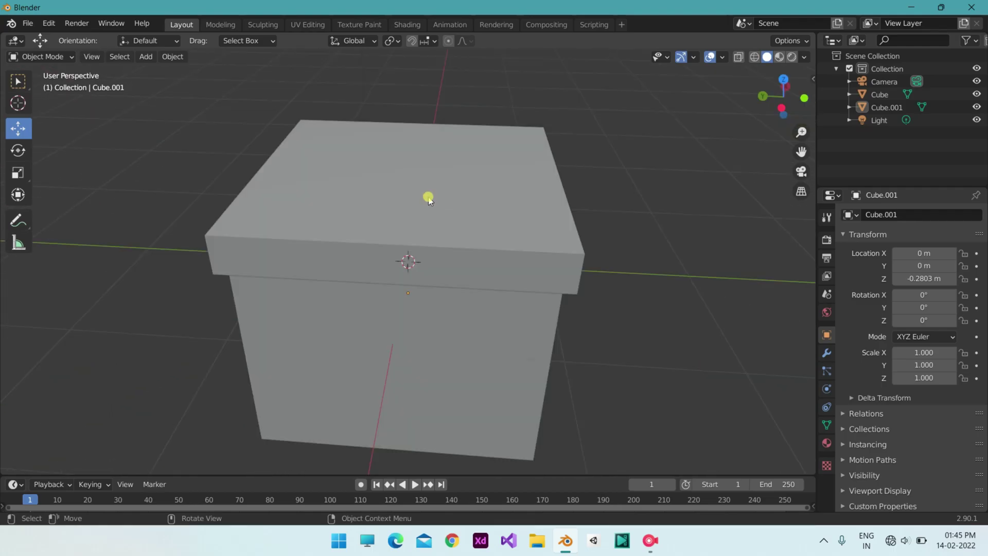
key(shift+a)
mouse_move(150, 187)
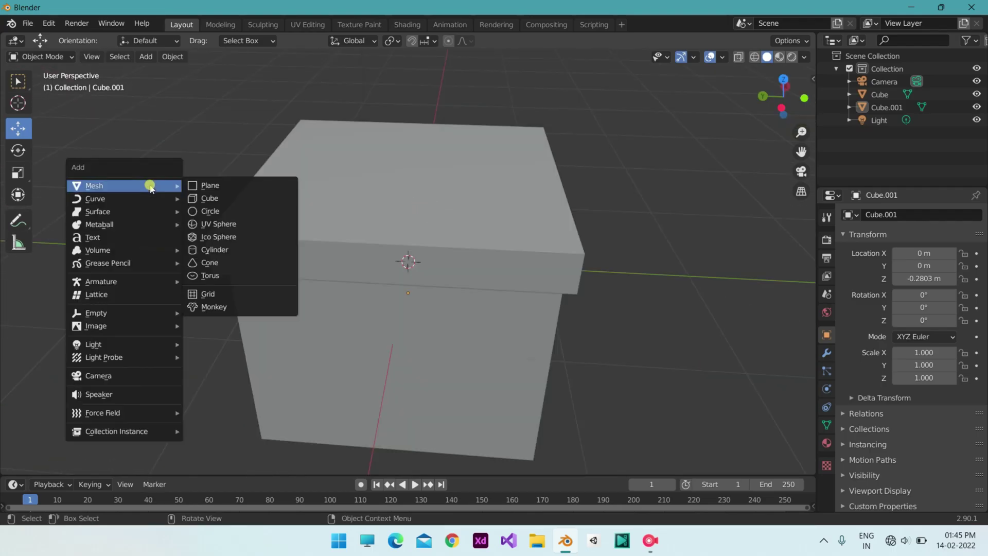
click(192, 185)
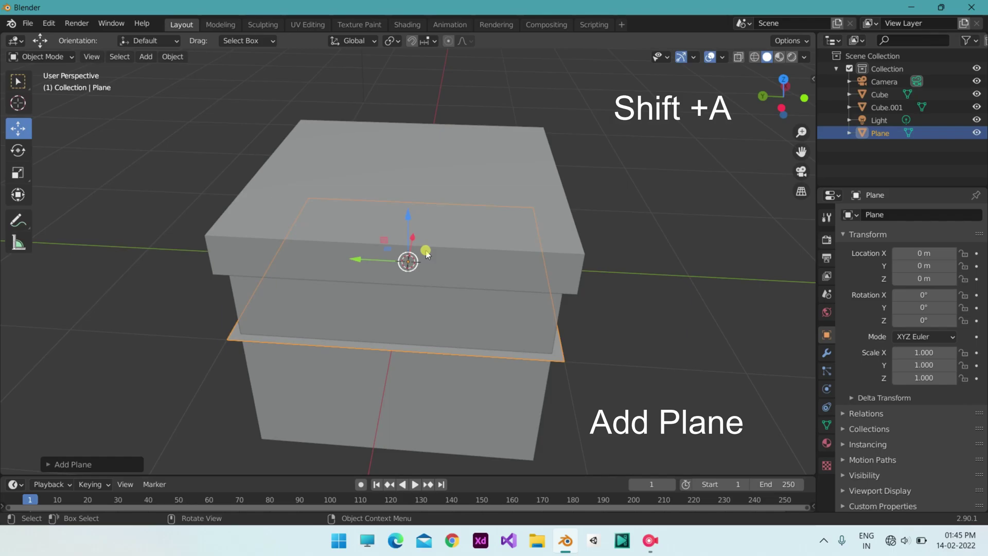
drag(407, 212, 405, 103)
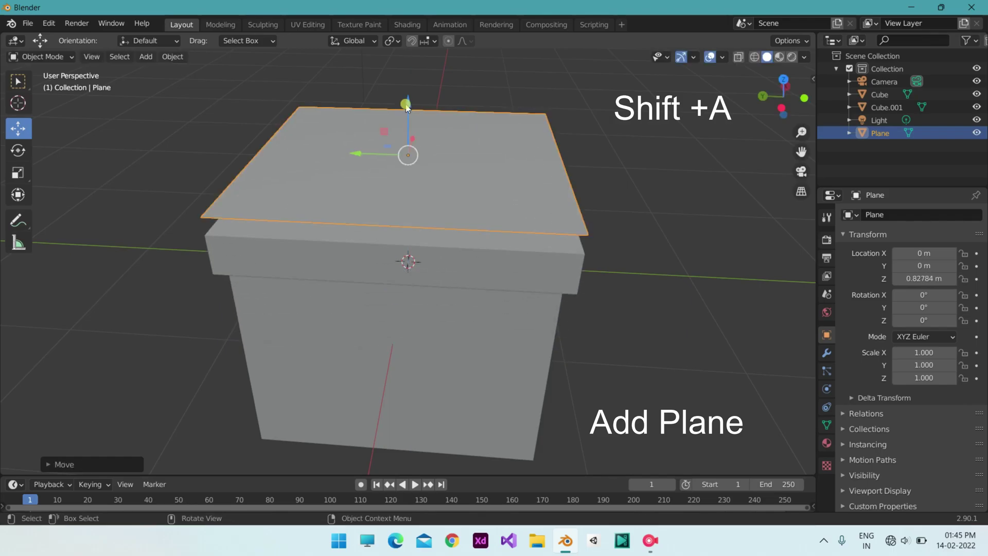
In Edit Mode with edge selection, move the plane's -X edge inward along X to just short of the plane's centre.
drag(782, 86, 782, 81)
click(783, 81)
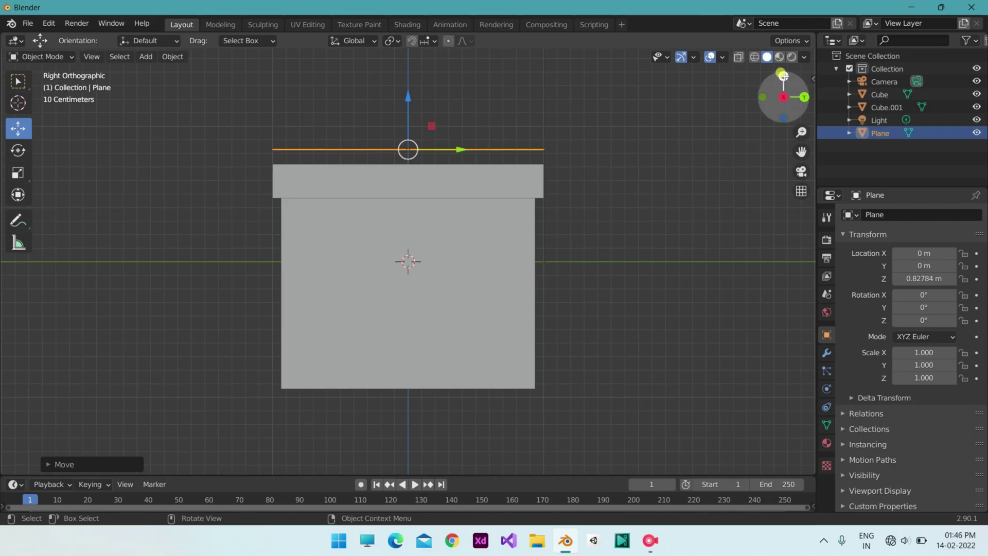
click(783, 76)
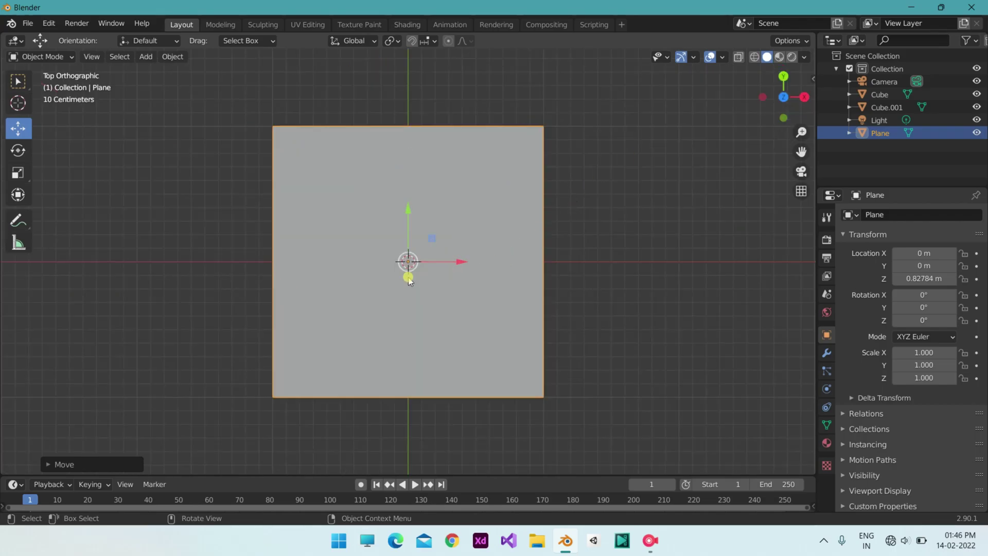
click(56, 56)
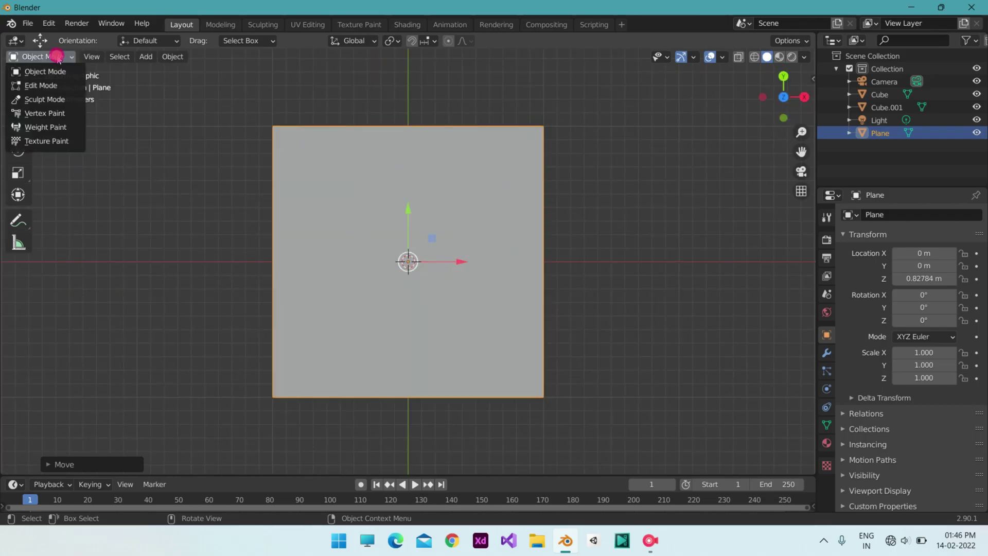
click(58, 87)
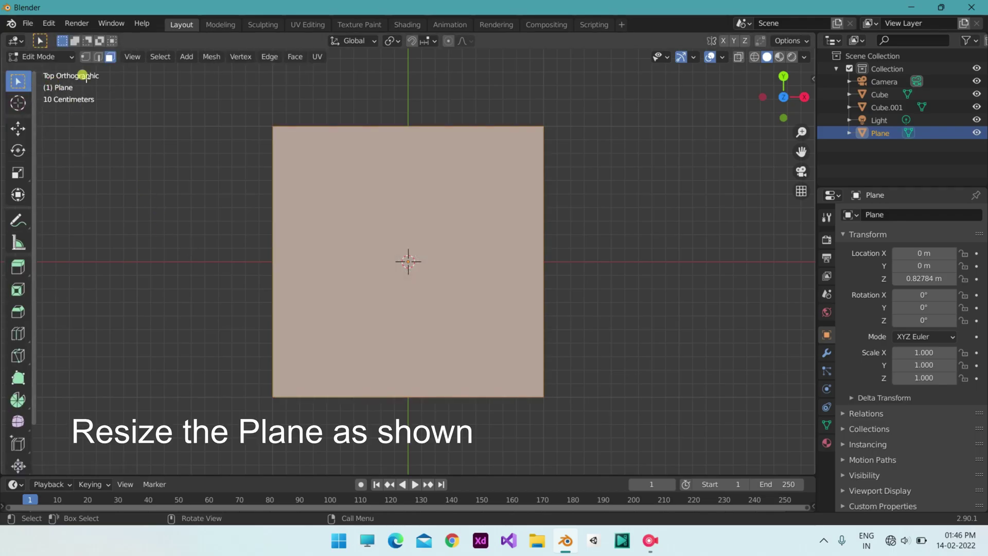
click(99, 57)
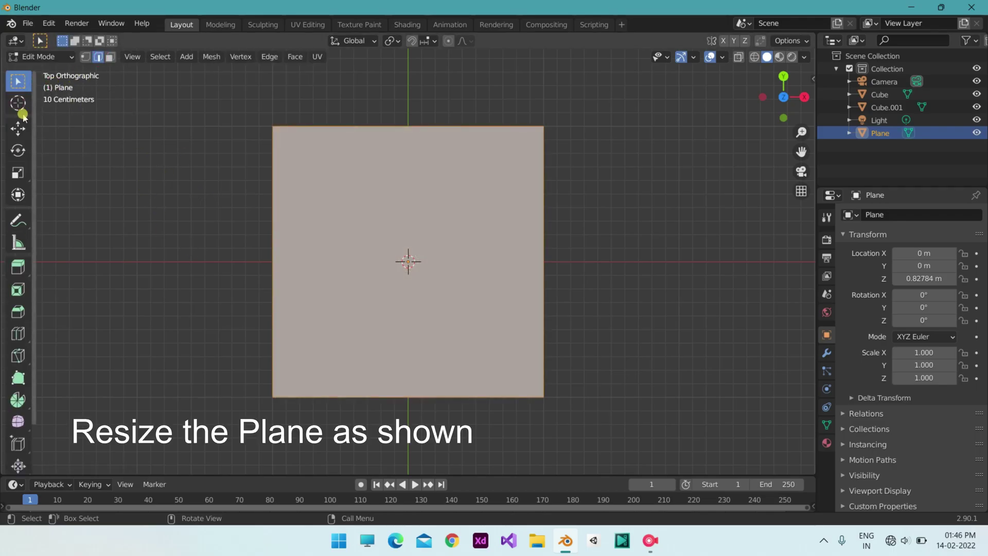
click(25, 130)
click(270, 264)
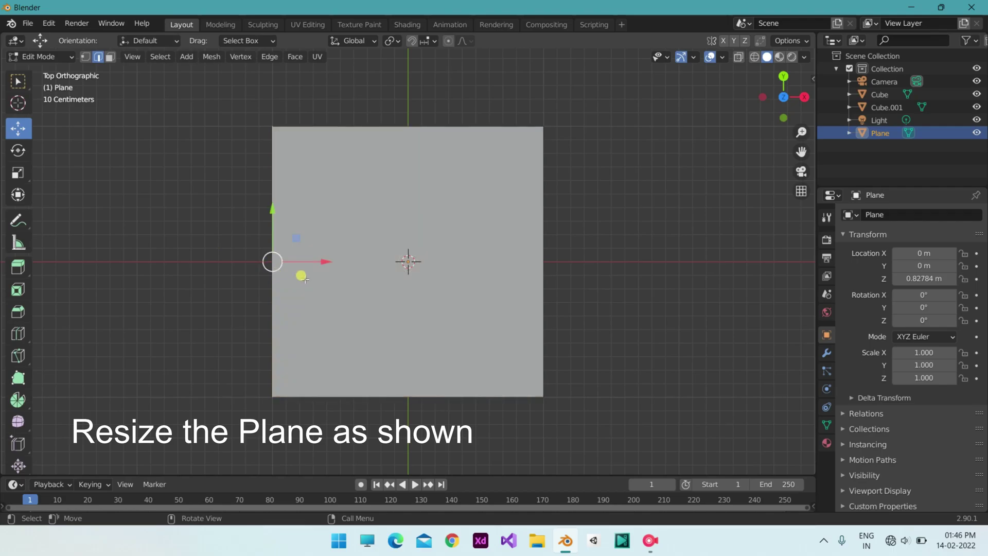
drag(328, 263, 421, 269)
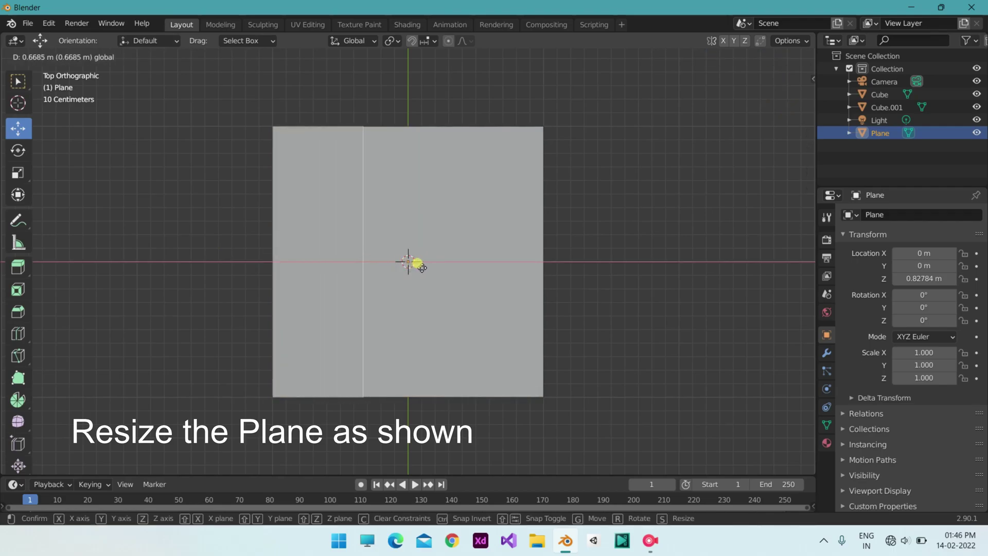
drag(422, 267, 451, 271)
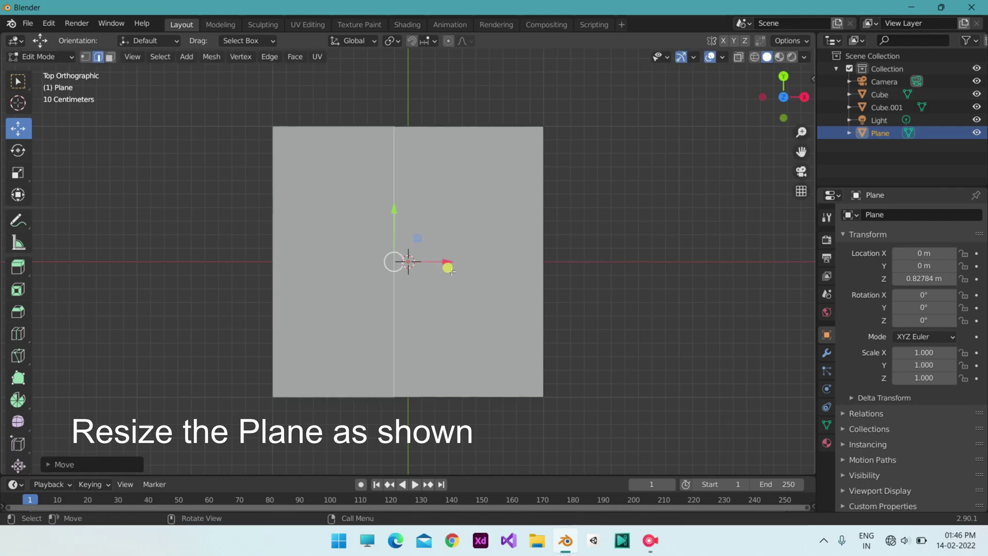
Move the plane's +X edge inward to just past centre, forming a narrow strip, and shift its +Y end slightly beyond the lid.
click(541, 269)
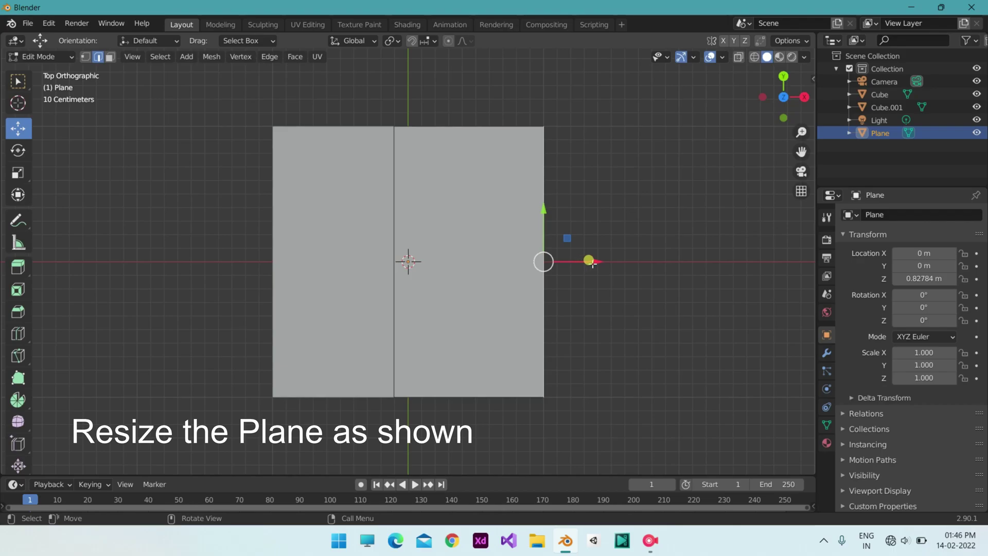
drag(593, 264, 466, 244)
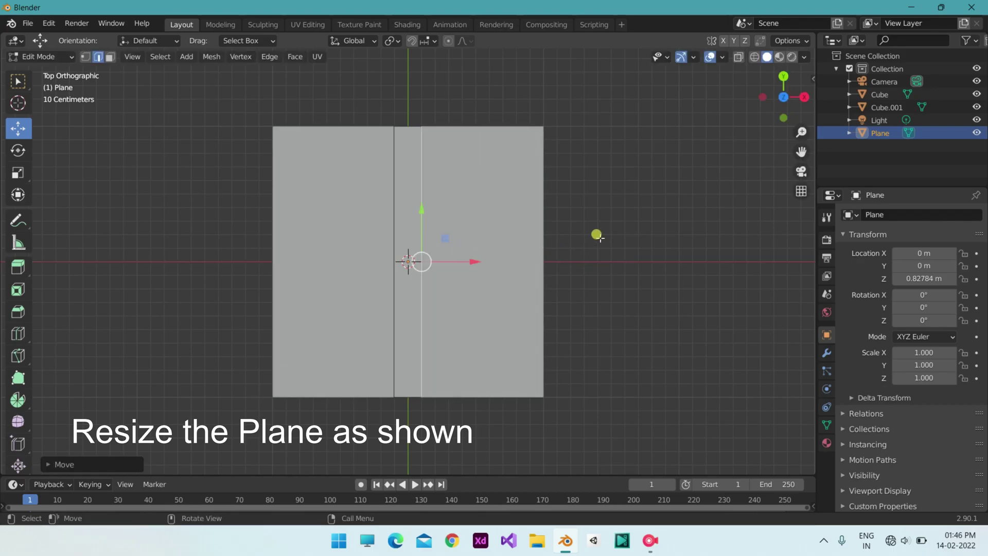
mouse_move(781, 97)
mouse_down()
mouse_move(790, 93)
mouse_move(788, 108)
mouse_up()
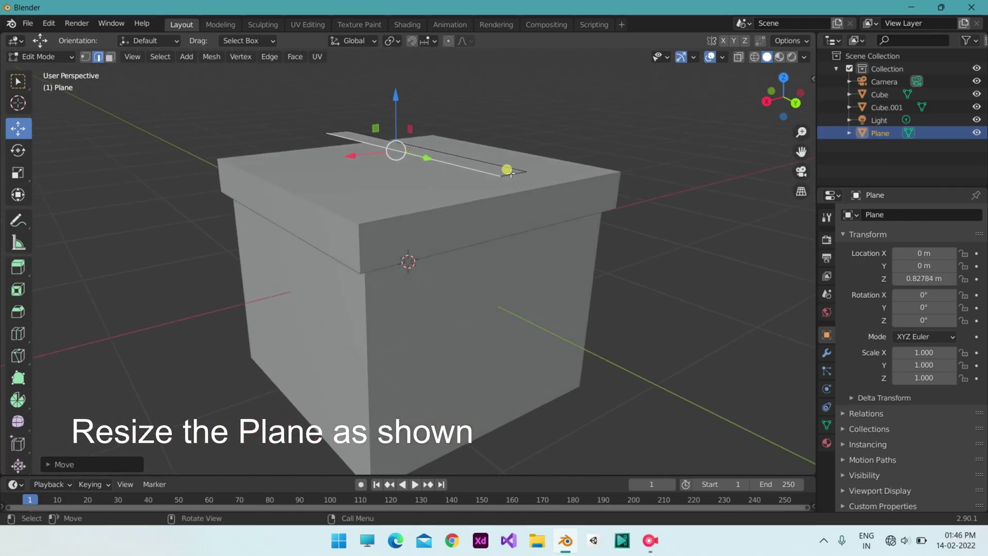
drag(558, 183, 568, 187)
click(783, 77)
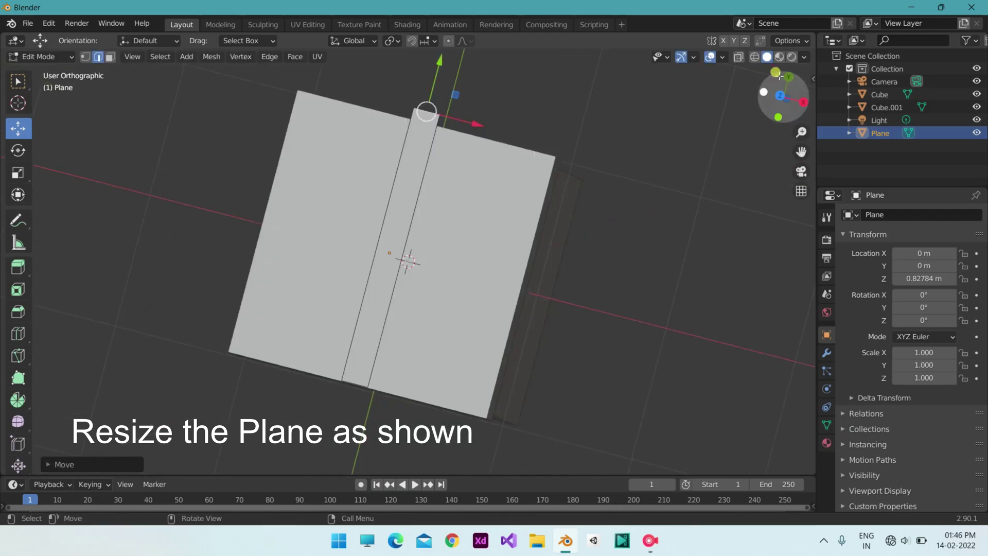
drag(407, 62, 407, 74)
Extrude the strip's +Y end edge down along Z in front of the lid's side.
drag(782, 97, 778, 102)
drag(553, 146, 582, 189)
key(z)
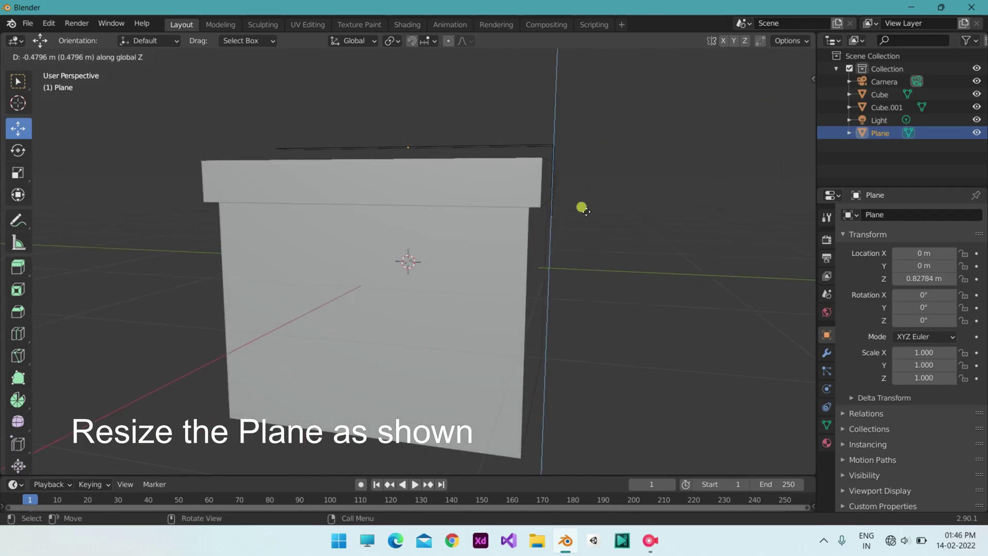
click(585, 205)
Return to Object Mode and lower the strip along Z to about 0.73 m, close to the lid's top.
scroll(680, 246, up, 2)
scroll(680, 246, down, 1)
mouse_move(700, 181)
middle_down()
mouse_move(681, 203)
mouse_move(703, 196)
middle_up()
click(24, 77)
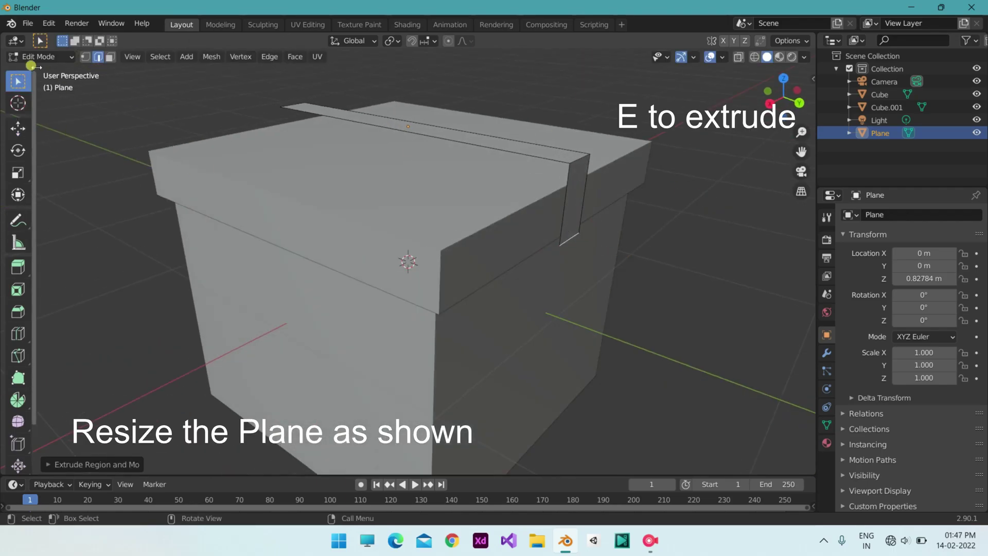
key(Tab)
drag(409, 69, 408, 84)
click(675, 173)
drag(776, 99, 792, 73)
scroll(720, 139, up, 1)
In Edit Mode, raise the extruded flap's lower edge along Z to just below the lid's rim, checking it from the side.
click(621, 160)
click(41, 56)
click(36, 83)
click(18, 128)
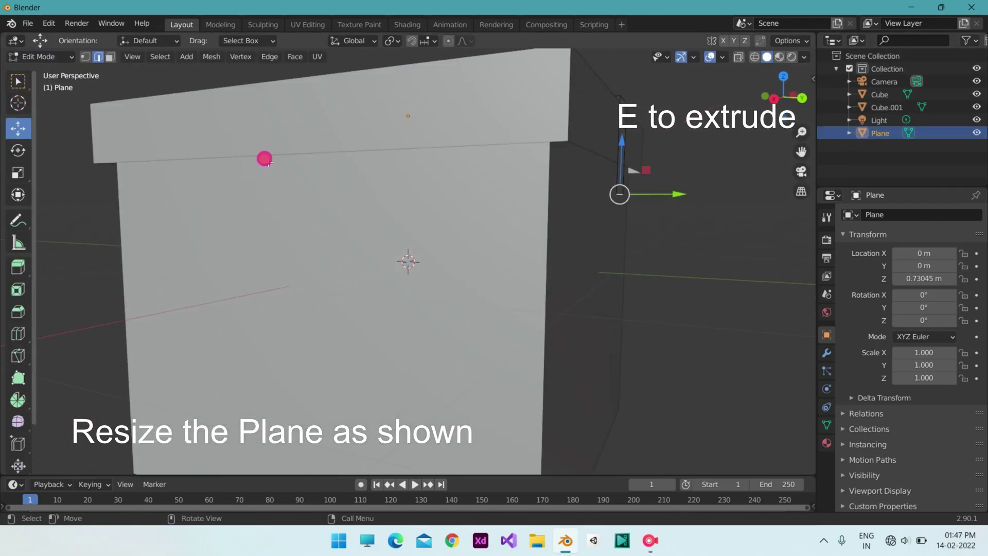
drag(619, 142, 619, 115)
click(774, 98)
scroll(720, 134, up, 1)
scroll(802, 124, up, 3)
drag(800, 151, 690, 309)
scroll(792, 144, up, 2)
scroll(653, 231, up, 1)
Try to extrude the flap's lower edge freely inward beneath the lid's rim.
key(e)
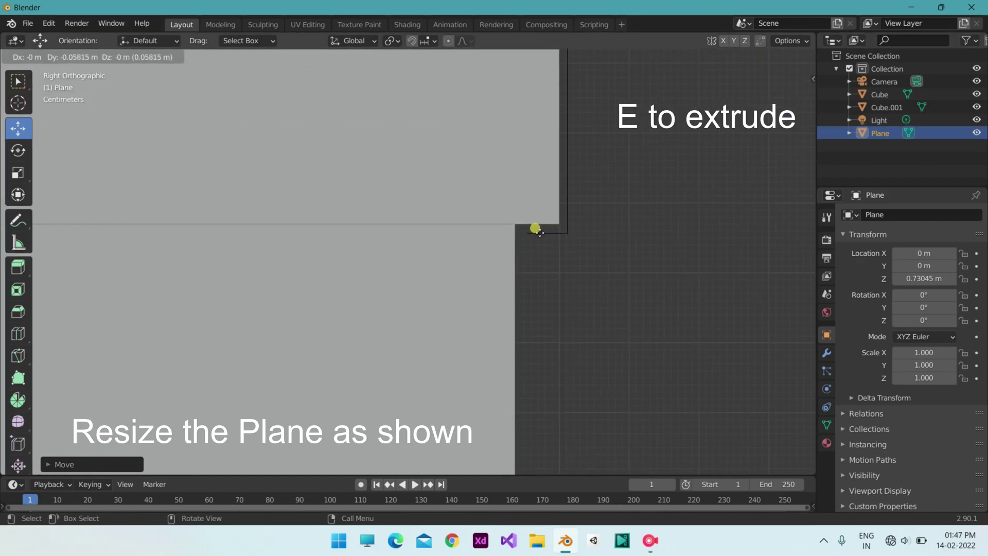
click(523, 231)
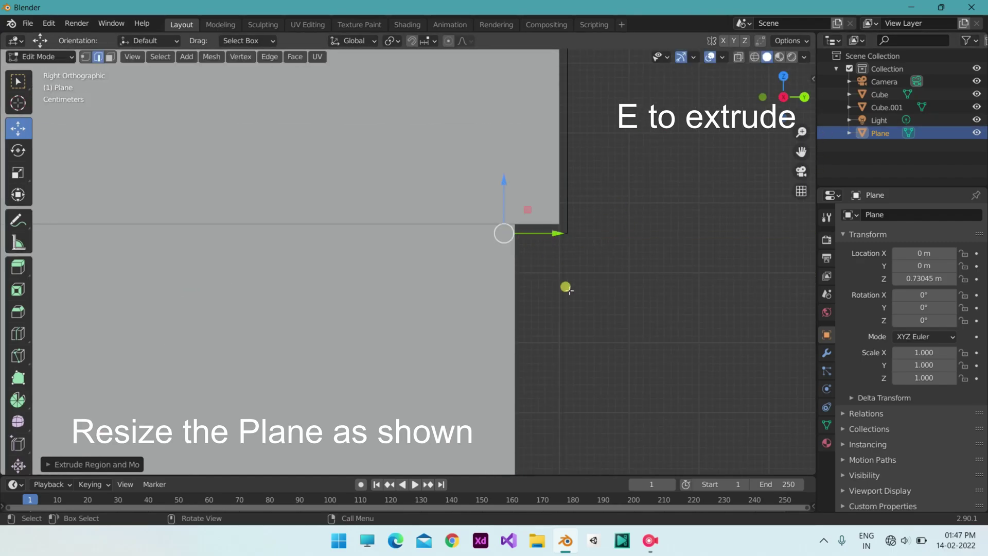
key(ctrl+z)
Extrude the flap's lower edge inward along Y beneath the lid's rim and adjust it to sit just off the box body's wall.
key(e)
key(y)
click(541, 234)
drag(540, 229, 541, 228)
key(g)
key(y)
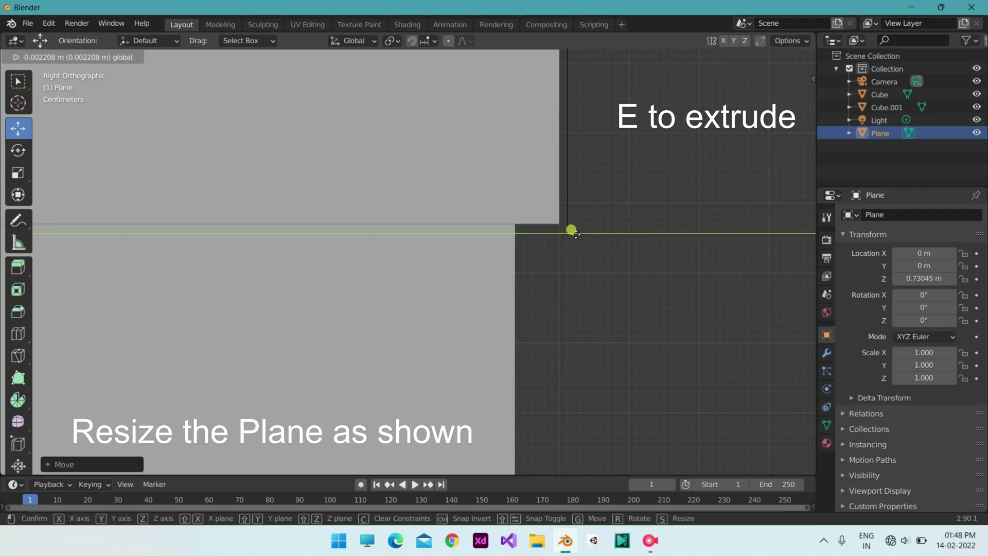
click(571, 229)
key(g)
key(y)
click(569, 225)
Extrude the strip's free edge down along Z in two stages, following the box body's wall toward its base.
key(g)
click(518, 389)
scroll(540, 385, down, 3)
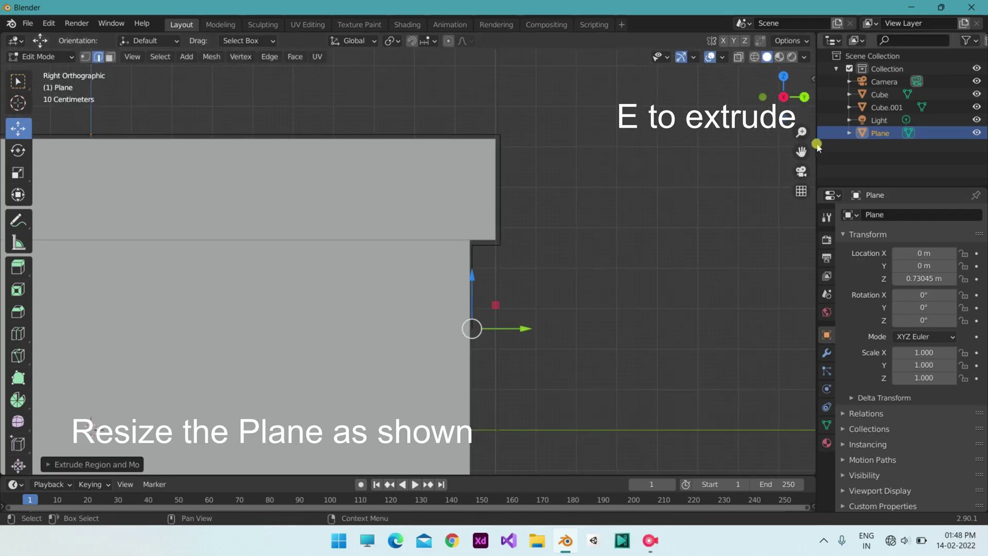
drag(801, 152, 541, 219)
scroll(575, 204, down, 3)
key(e)
key(z)
click(499, 375)
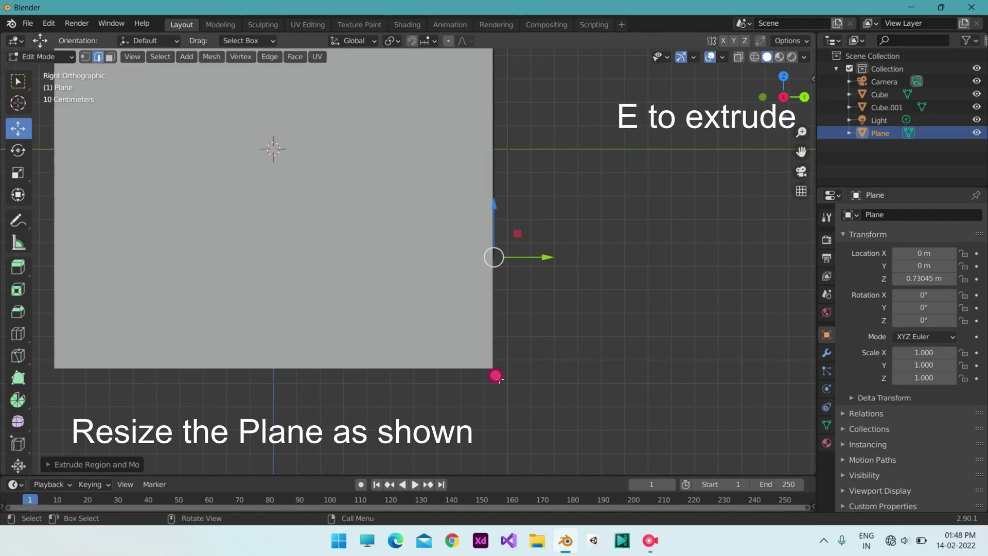
Extrude the strip's end down past the box body's base and adjust its height to sit just below the underside.
scroll(498, 375, up, 3)
key(e)
key(z)
click(534, 322)
scroll(589, 329, down, 5)
drag(467, 367, 466, 314)
drag(466, 309, 462, 285)
scroll(463, 286, up, 2)
drag(489, 313, 489, 312)
Extrude the strip's bottom edge along Y across the box's underside to just beyond the opposite wall.
drag(798, 95, 694, 290)
key(e)
key(y)
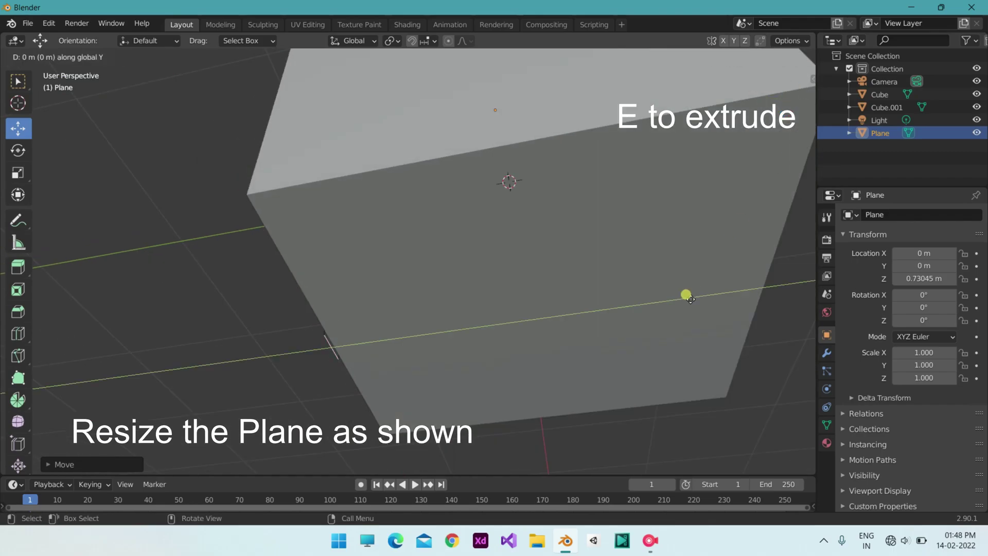
click(323, 298)
middle_drag(765, 457, 702, 407)
right_click(698, 408)
key(ctrl+z)
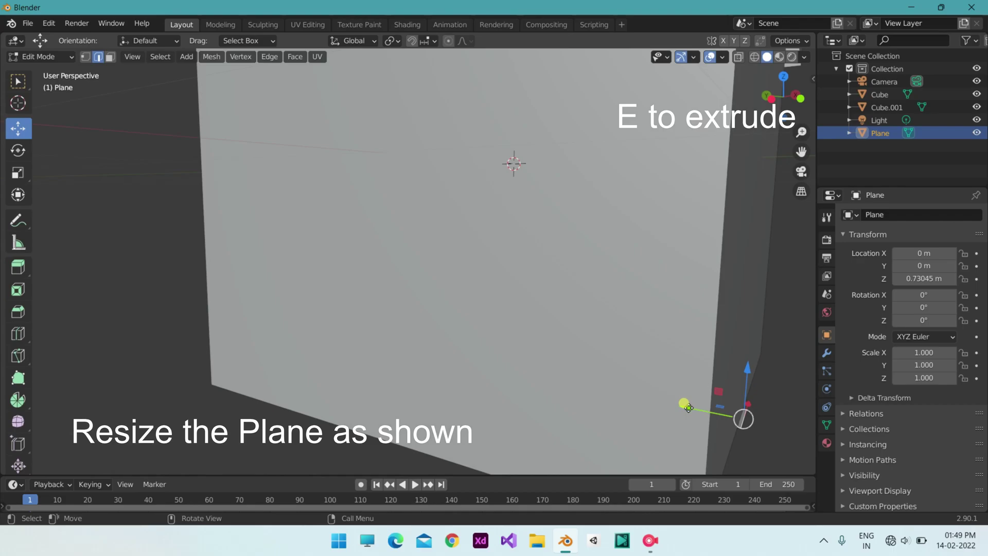
key(ctrl+z)
Extrude the strip up along Z on the opposite wall and adjust its edge to just below the lid's rim.
key(e)
key(z)
click(702, 462)
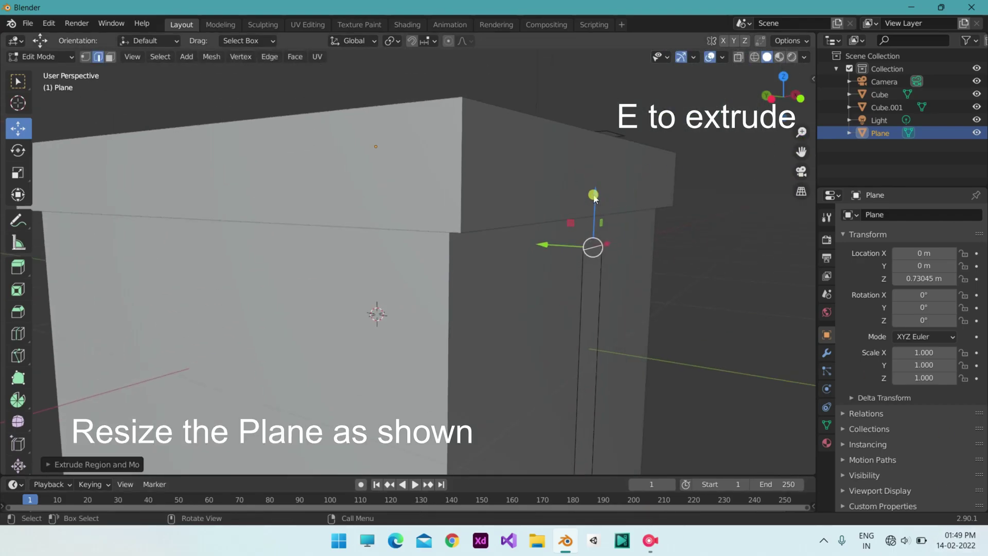
drag(593, 194, 587, 157)
click(771, 100)
scroll(730, 205, down, 2)
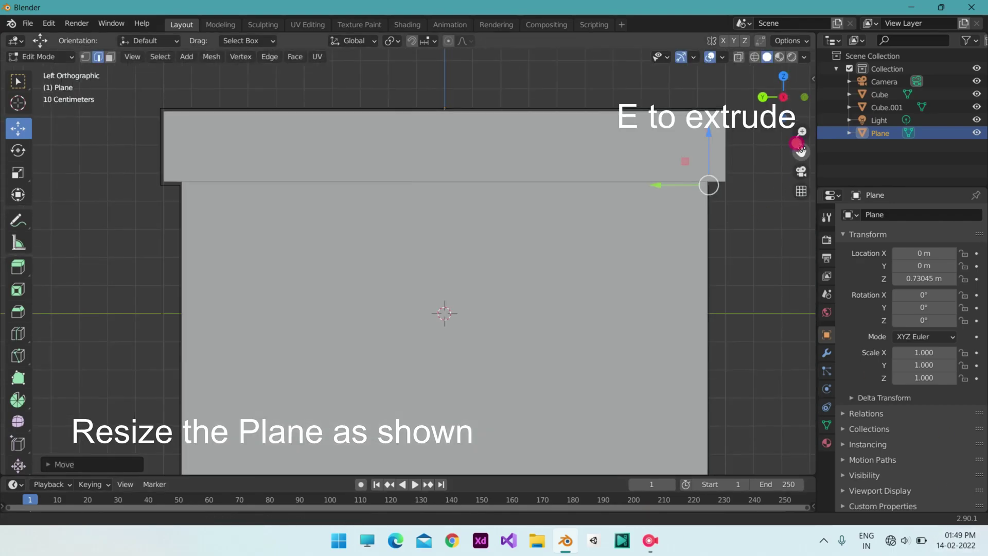
Try to extrude the strip's upper edge along Y beneath the lid's overhang.
drag(800, 146, 611, 195)
scroll(715, 205, up, 2)
key(e)
key(y)
click(597, 224)
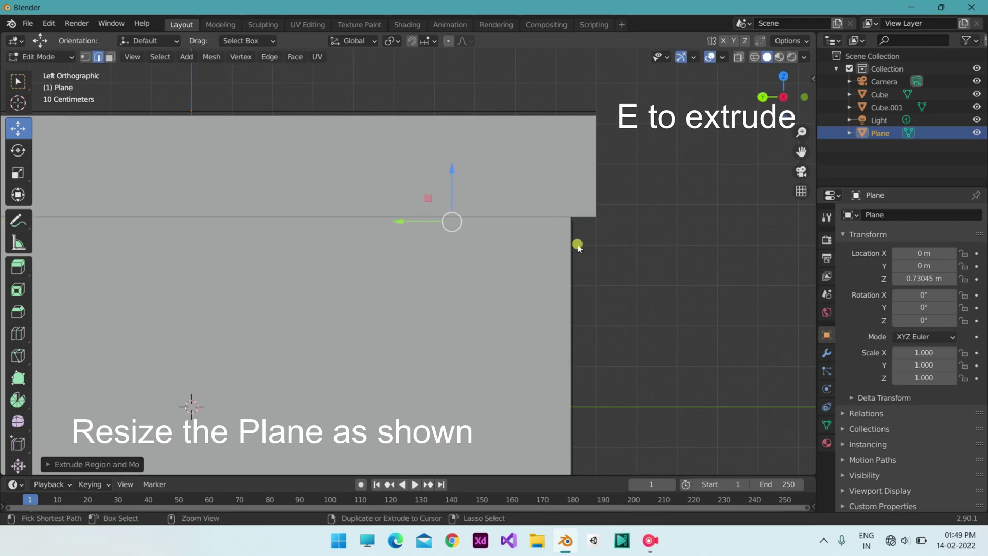
key(ctrl+z)
Extrude the strip's edge outward along Y beneath the lid's overhang and adjust it to sit just outside the lid's side.
scroll(587, 237, up, 3)
key(e)
key(y)
click(772, 181)
drag(673, 192, 688, 193)
Extrude the strip up along Z beside the lid and lower its end edge to the height of the top strip.
drag(800, 151, 598, 310)
key(e)
key(z)
click(539, 153)
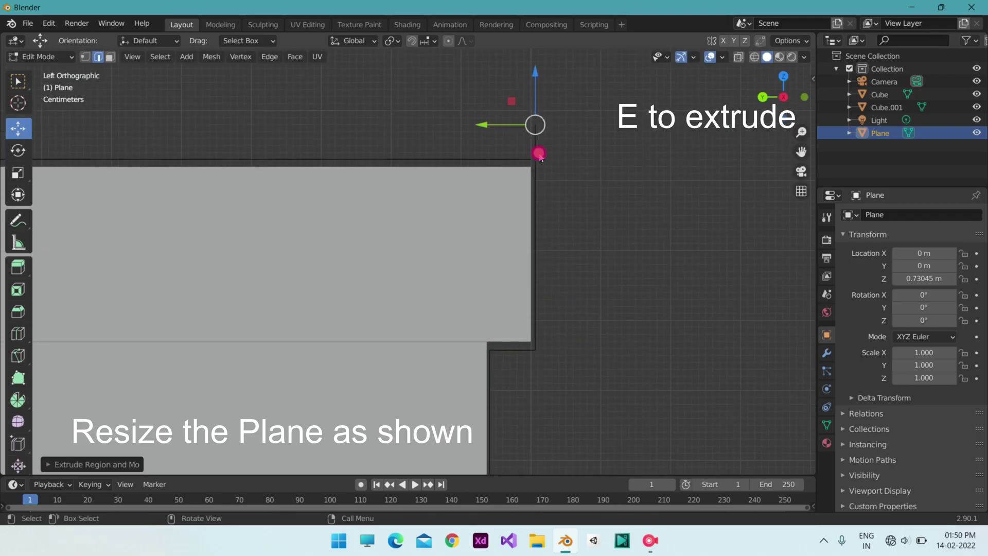
drag(536, 70, 535, 121)
Fine-tune the side flap's upper edge along Z in side view to line up with the top strip.
middle_drag(693, 203, 523, 157)
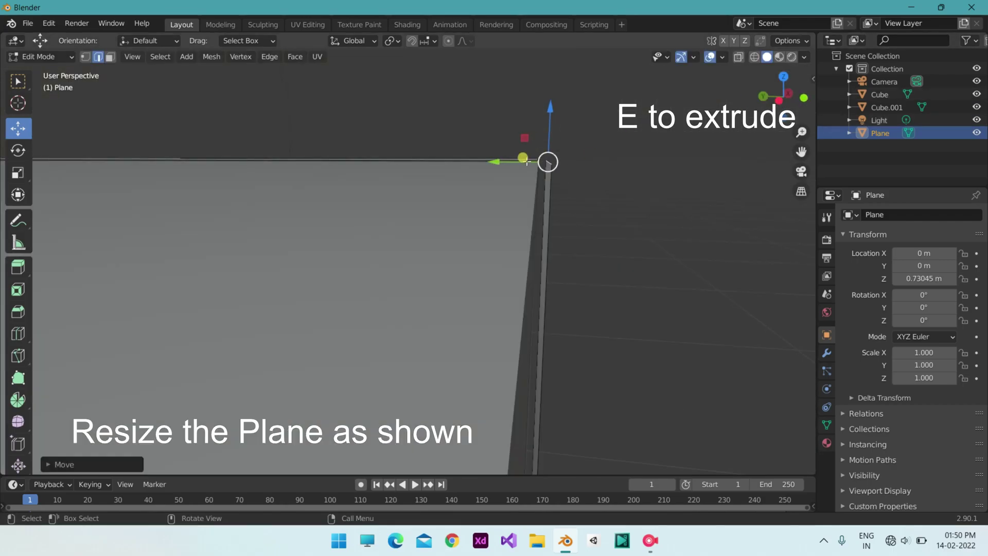
click(791, 93)
middle_drag(301, 153, 483, 189)
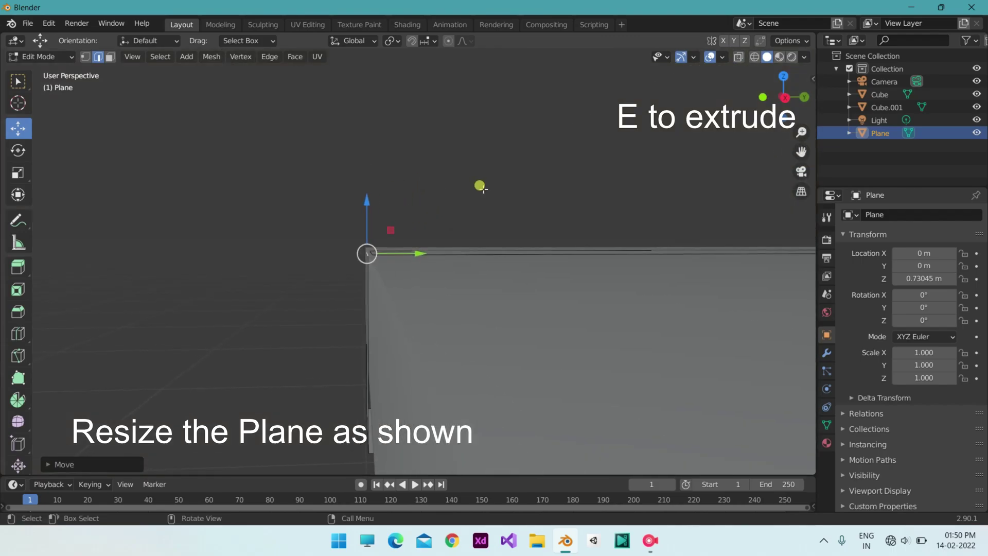
click(783, 97)
drag(145, 259, 145, 242)
Move the top strip's -Y end edge outward along Y to meet the side flap's upper edge, closing the band around the box.
click(218, 301)
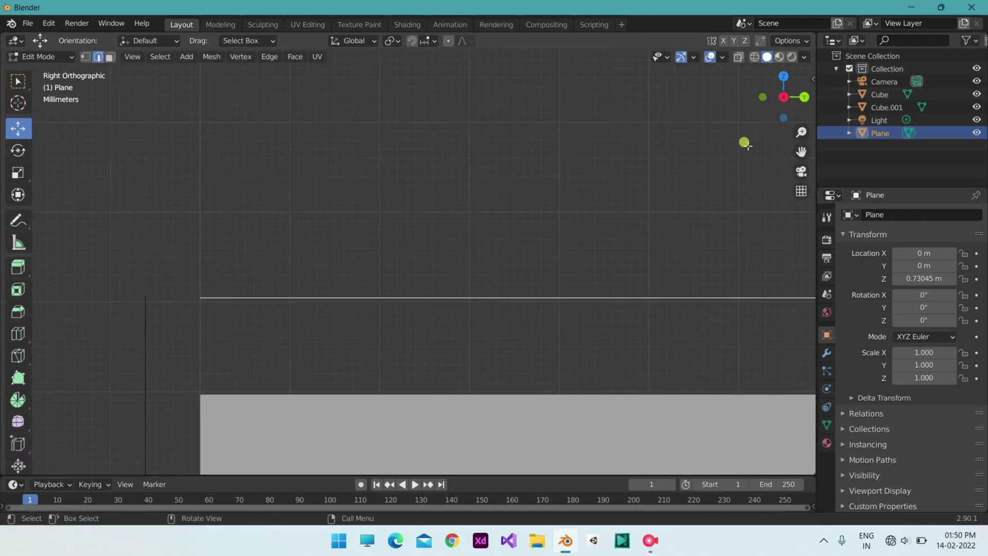
drag(777, 100, 777, 108)
click(384, 155)
click(783, 97)
drag(255, 297, 192, 298)
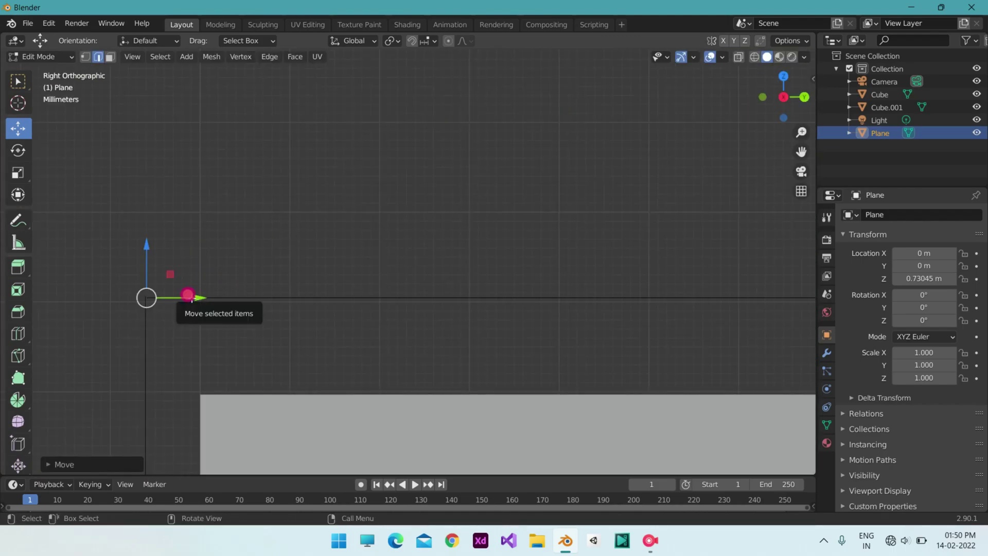
click(211, 274)
scroll(515, 180, down, 13)
drag(783, 97, 651, 175)
scroll(652, 294, down, 6)
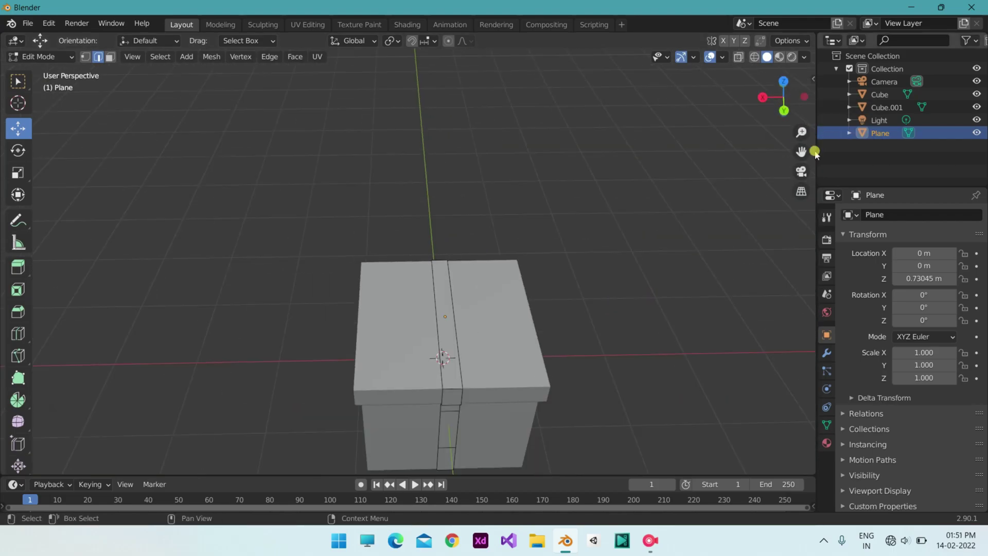
Duplicate the band in Object Mode, offset one copy along X to about 0.55 m and set its Z rotation to 90°.
mouse_move(782, 99)
mouse_down()
mouse_move(783, 110)
mouse_move(794, 95)
mouse_move(784, 110)
mouse_up()
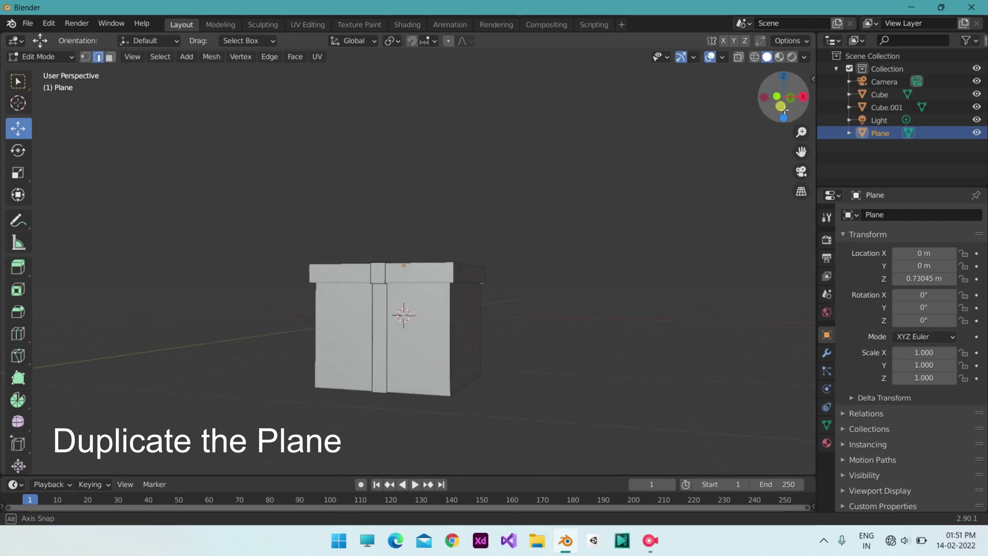
click(921, 320)
text(8)
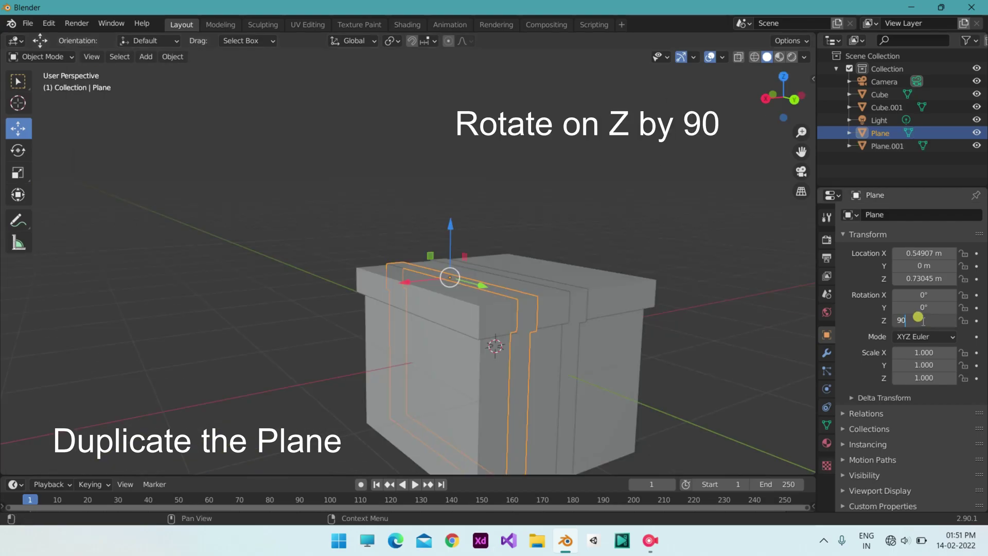
text(0)
key(Return)
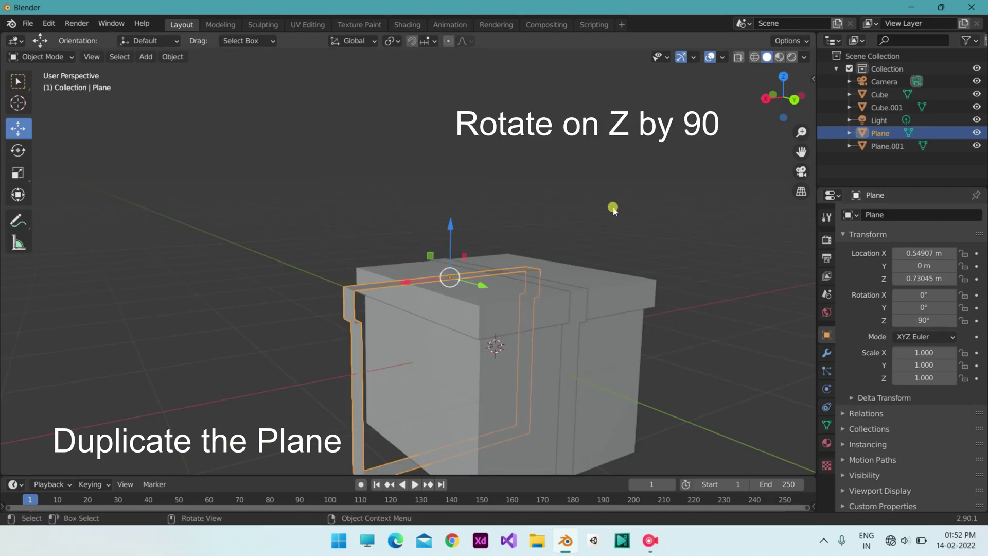
Move the rotated band along X until it wraps around the box and crosses the first band.
click(613, 209)
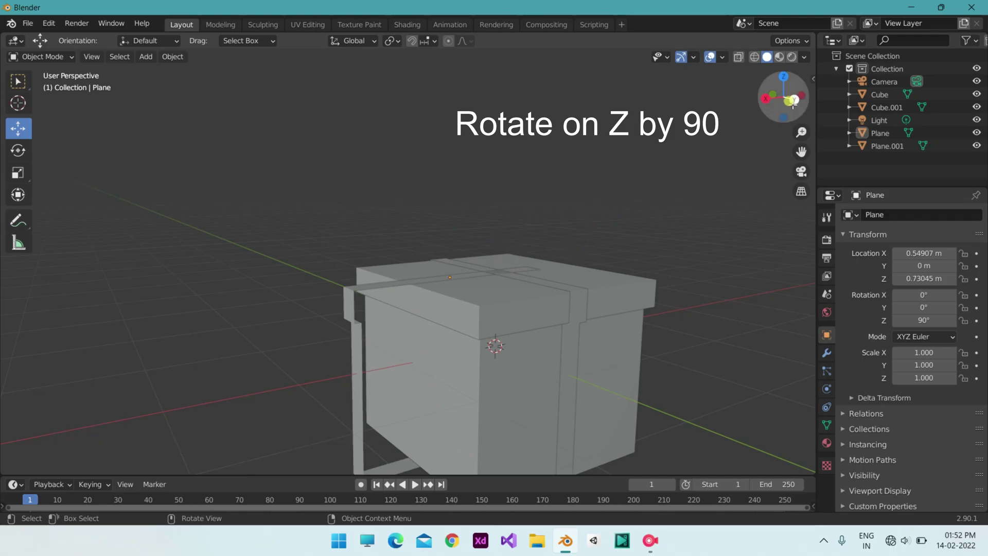
drag(777, 133, 778, 175)
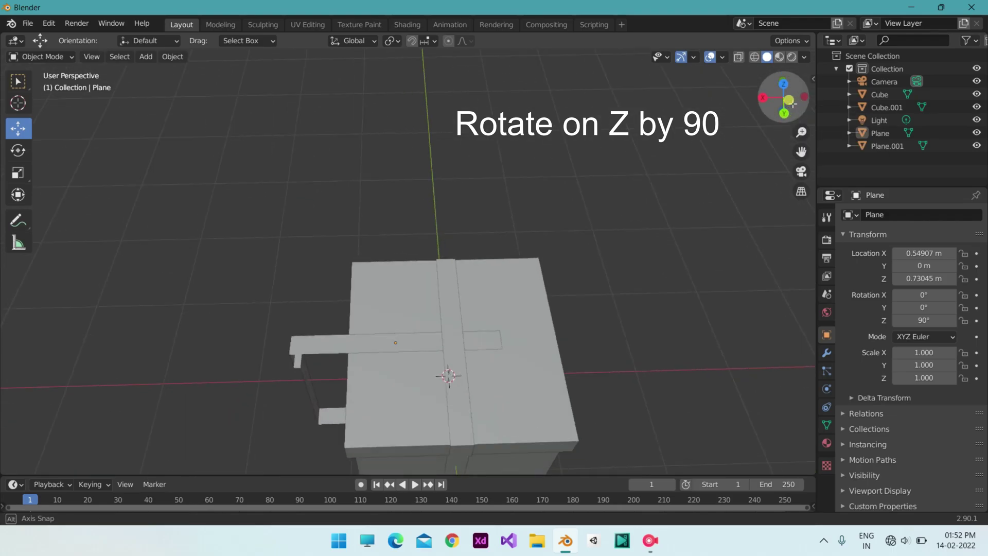
click(343, 349)
drag(344, 344, 406, 360)
click(658, 342)
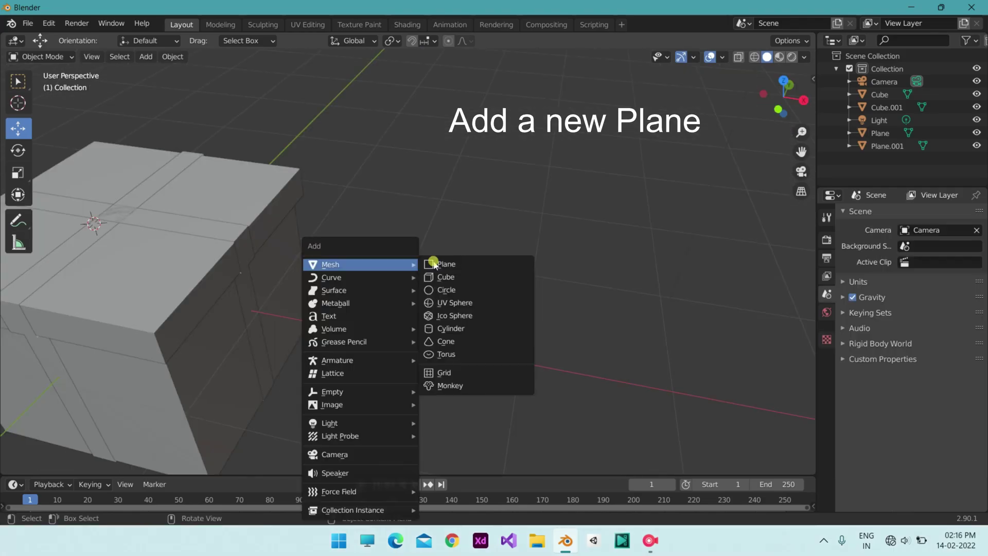
Add a new plane mesh and move it beside the box to about X 2.61 m, Y -0.21 m, Z 0.77 m.
click(444, 262)
key(g)
drag(513, 293, 526, 295)
In Edit Mode, move the new plane's -Y edge along Y to just past the plane's centre.
click(62, 57)
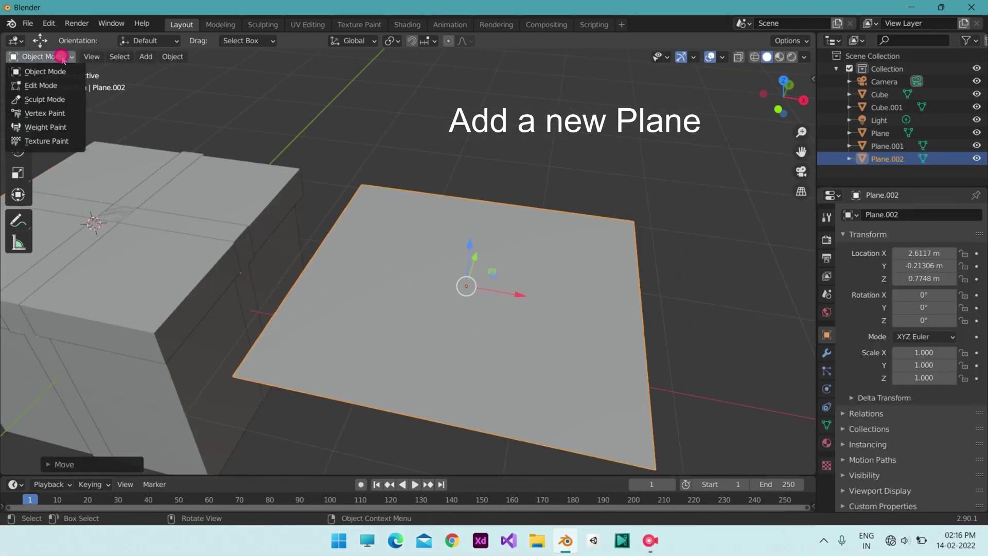
click(55, 84)
click(355, 399)
drag(434, 383, 455, 316)
click(788, 84)
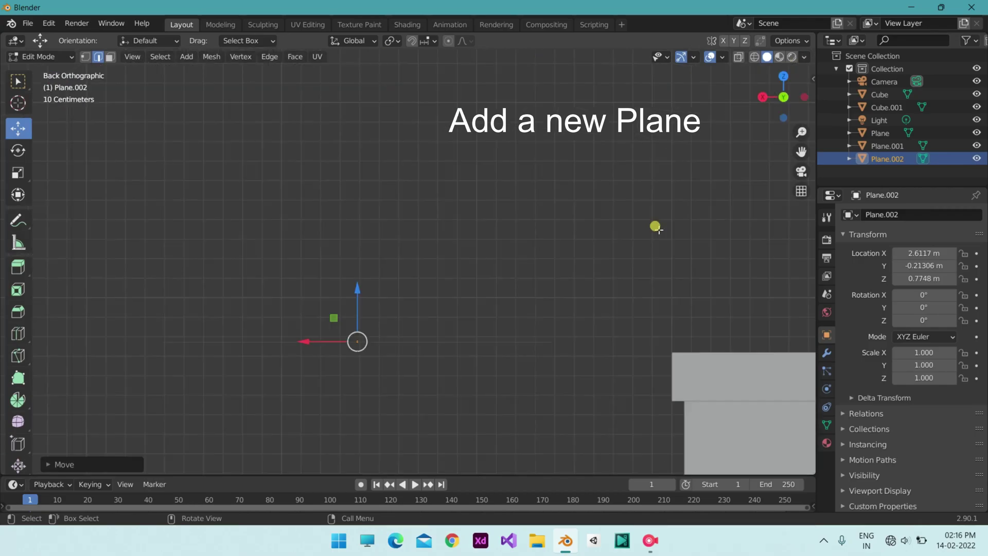
click(784, 80)
scroll(516, 226, down, 4)
drag(431, 224, 431, 193)
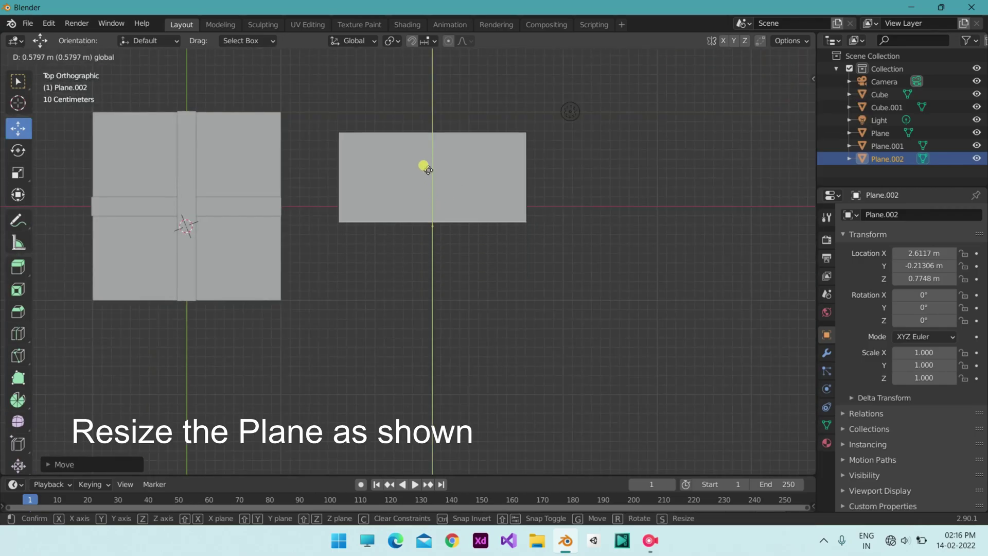
drag(425, 163, 425, 161)
Move the new plane's +Y edge inward along Y, leaving a narrow strip lengthwise along X.
click(420, 130)
drag(431, 82, 430, 164)
click(433, 216)
drag(797, 92, 774, 111)
scroll(582, 264, up, 5)
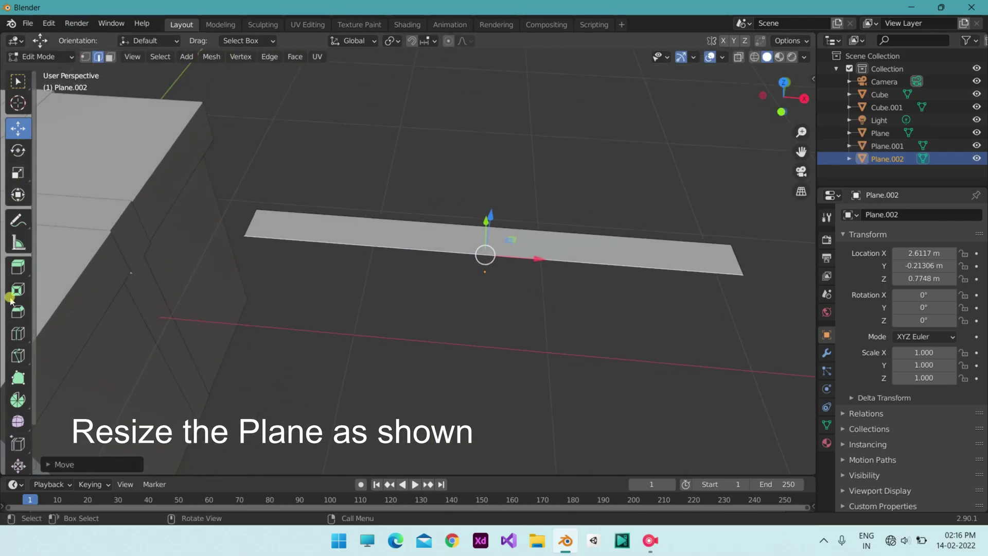
Add loop cuts across the narrow strip, starting at its centre and repeatedly halving the resulting sections.
click(18, 344)
click(503, 261)
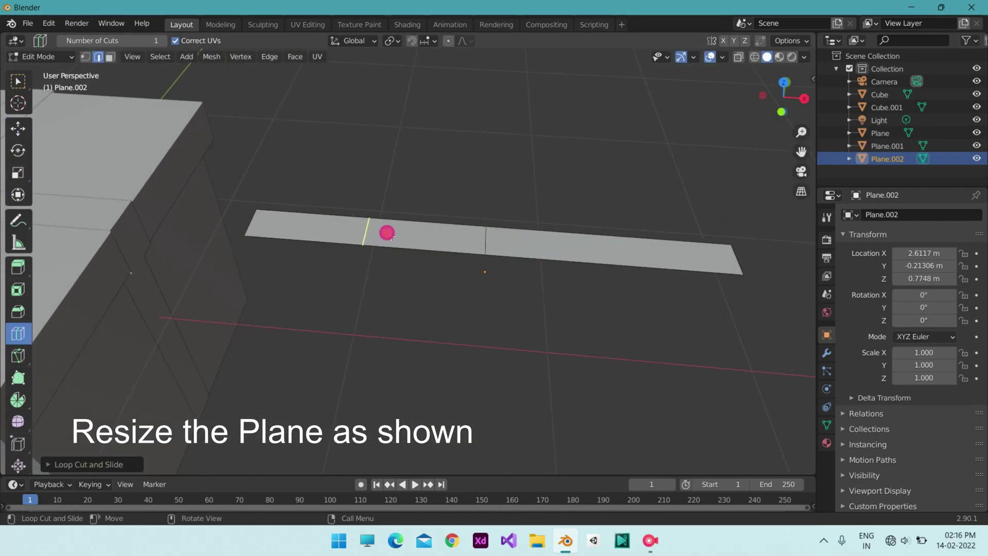
click(520, 253)
click(528, 253)
click(668, 257)
click(685, 259)
click(643, 256)
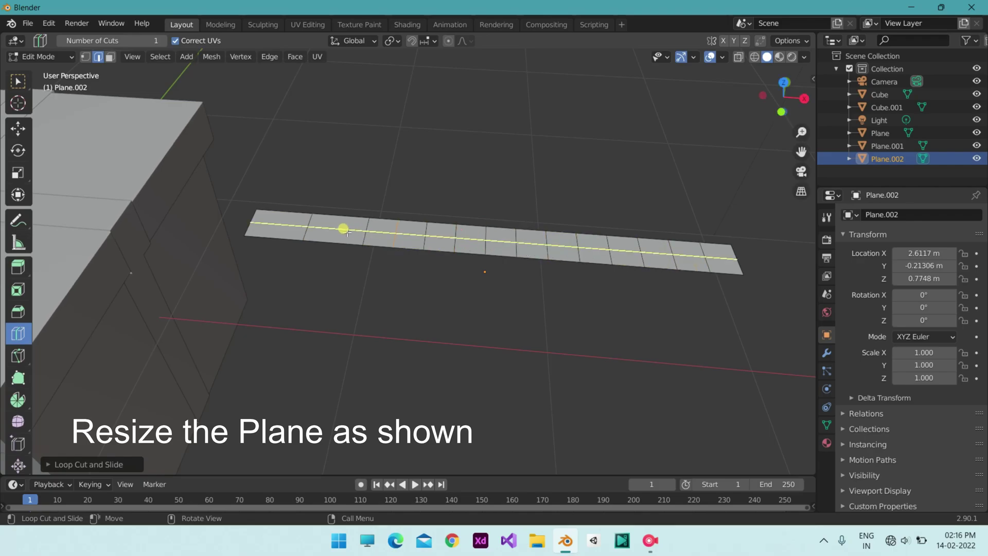
Add further crosswise loop cuts between the existing ones to divide the strip into narrow, even segments.
drag(650, 264, 596, 257)
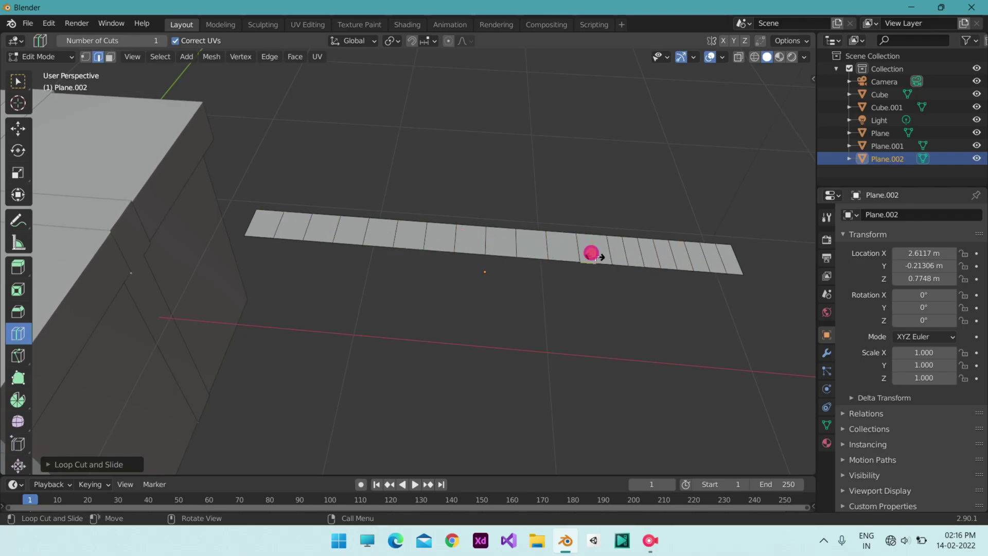
click(527, 246)
key(ctrl+z)
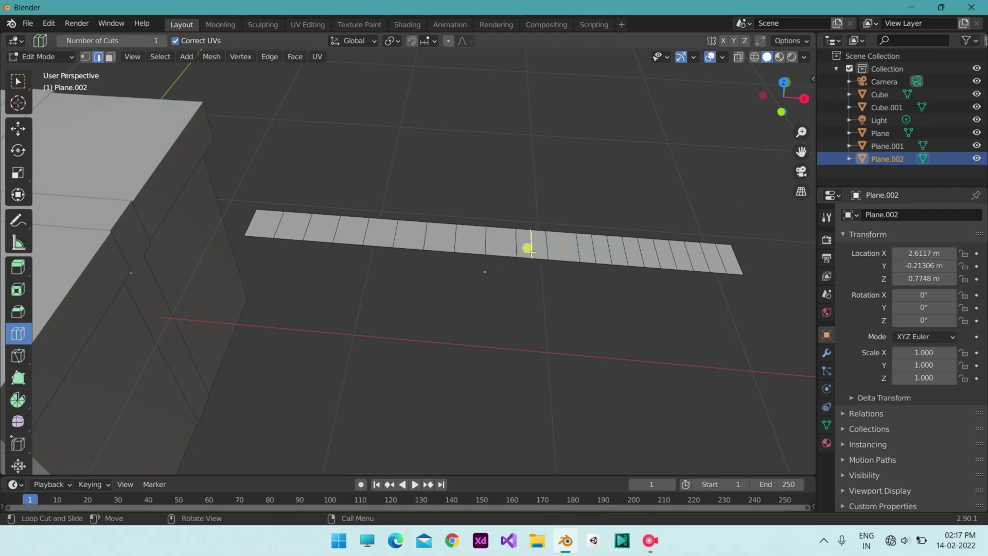
click(531, 252)
click(502, 251)
drag(364, 236, 321, 235)
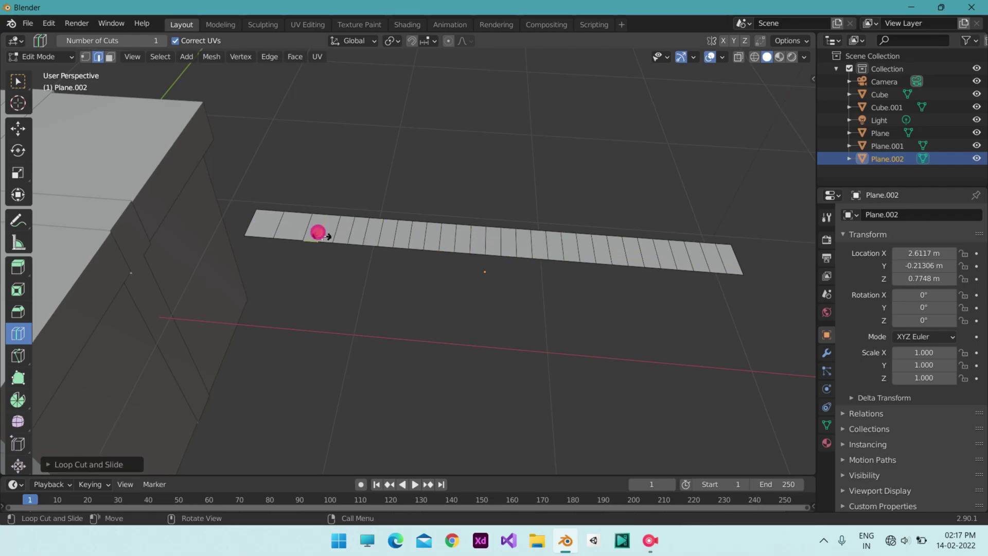
Raise a cross edge near the strip's middle slightly along Z and undo the trial moves made after it.
click(431, 270)
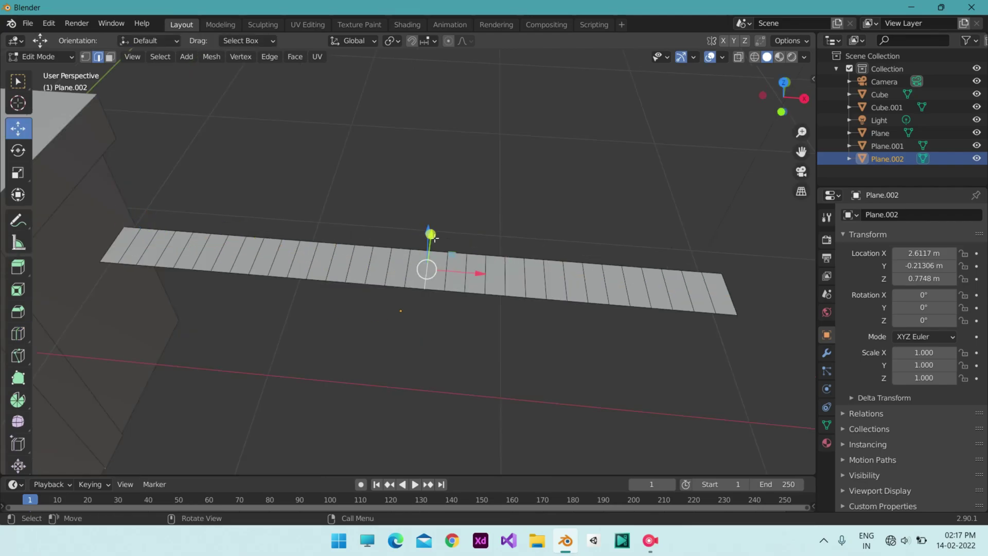
drag(433, 238, 457, 184)
click(449, 281)
click(468, 282)
drag(784, 108, 780, 100)
key(ctrl+z)
key(ctrl+z)
key(ctrl+z)
key(ctrl+z)
key(ctrl+z)
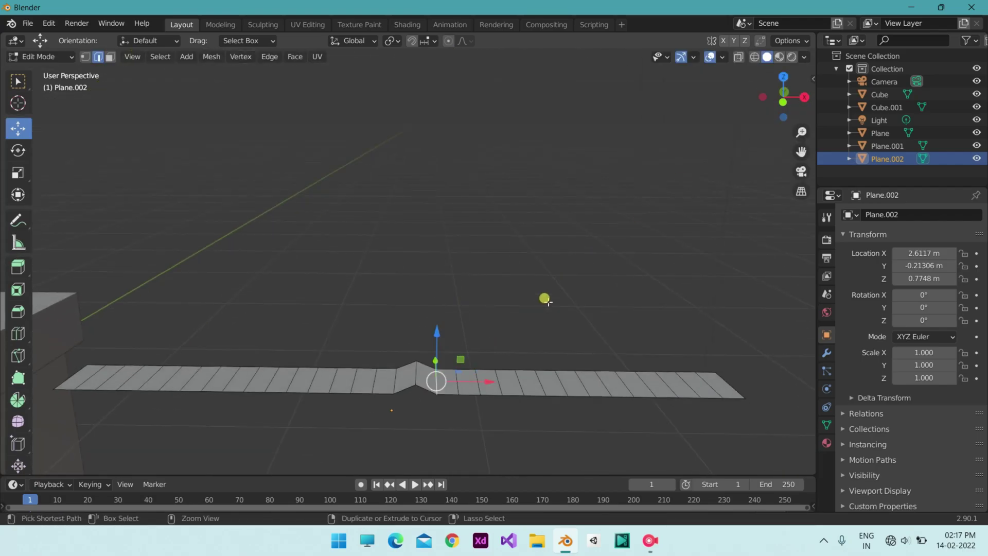
Raise the next cross edges toward the +X end along Z by increasing amounts, starting an upward curve.
click(436, 375)
drag(416, 333, 480, 294)
click(457, 381)
click(479, 382)
click(500, 381)
drag(502, 332, 485, 269)
click(520, 382)
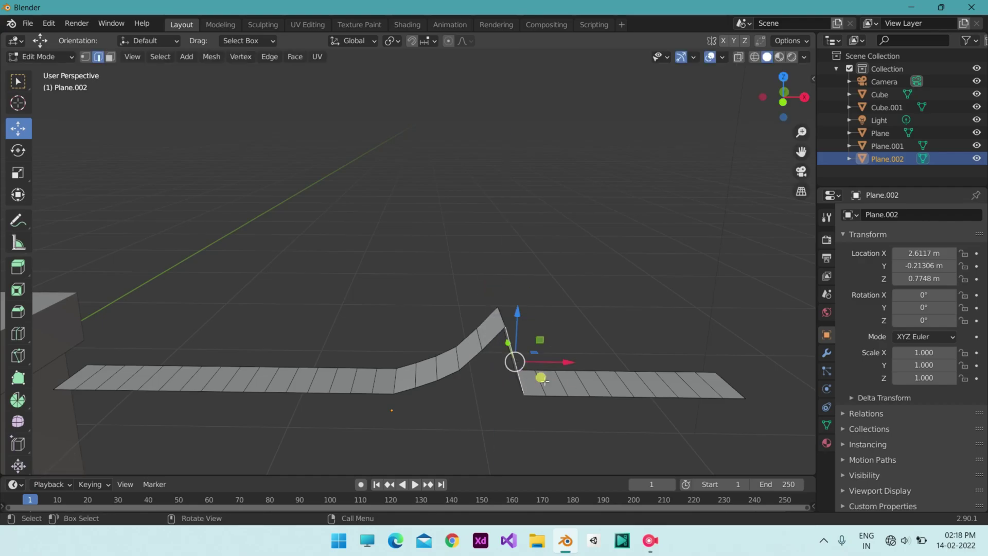
Raise the two cross edges just beyond the curve along Z, extending its slope toward the +X end.
drag(800, 152, 763, 163)
click(483, 393)
drag(484, 345, 485, 254)
click(504, 383)
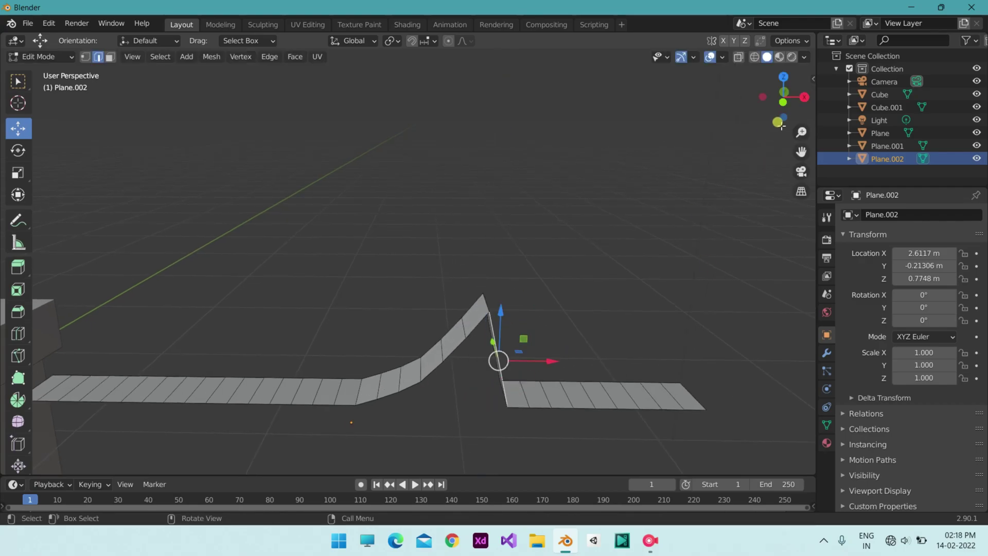
drag(780, 110, 773, 116)
click(521, 371)
drag(523, 331, 486, 208)
click(542, 382)
Lift the following cross edges still higher along Z, one at a time, to continue the strip's rising slope.
drag(806, 148, 742, 178)
click(480, 411)
drag(483, 362, 423, 188)
click(504, 406)
click(525, 410)
drag(785, 116, 769, 153)
drag(538, 280, 519, 263)
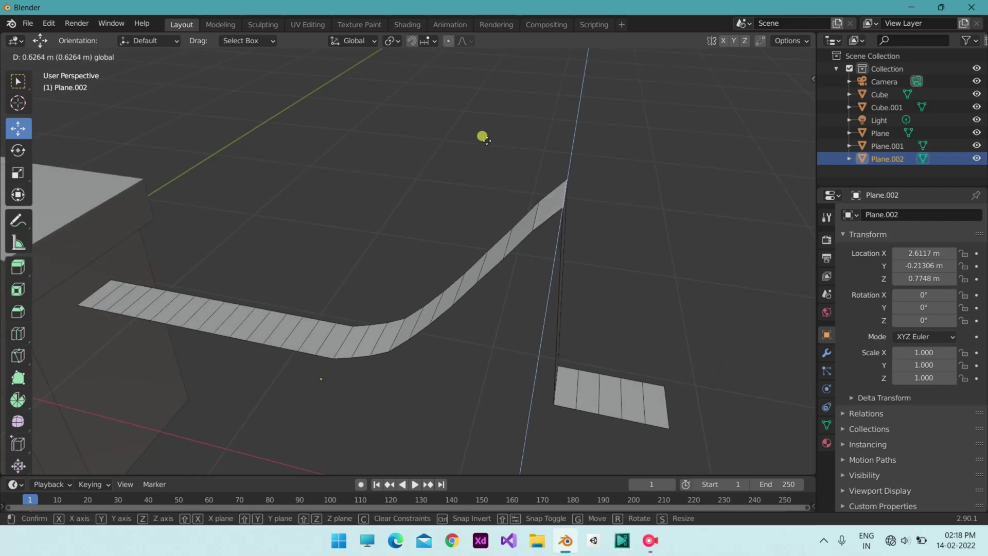
drag(483, 136, 481, 124)
click(559, 383)
drag(562, 346, 551, 99)
click(577, 385)
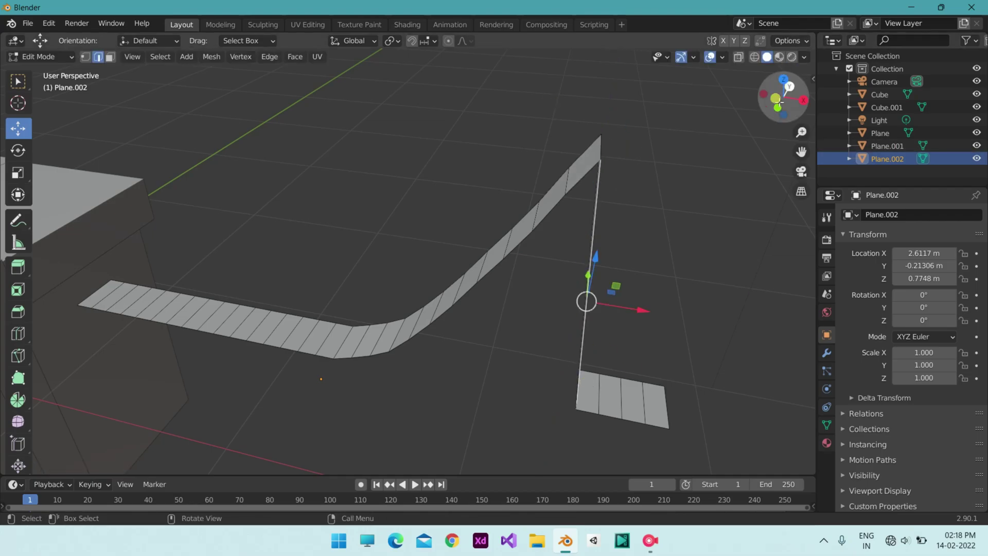
Raise the remaining cross edges at the +X end along Z so the strip's whole +X half slopes upward.
drag(780, 102, 746, 111)
click(611, 427)
drag(625, 397, 609, 337)
click(636, 432)
key(ctrl+z)
drag(645, 412, 738, 93)
click(656, 446)
scroll(669, 257, down, 1)
click(642, 433)
drag(652, 404, 721, 93)
scroll(643, 288, down, 1)
click(604, 397)
drag(615, 375, 649, 106)
Pull a mid-slope cross edge back along X by about 0.36 m and adjust its height along Z.
shift+middle_drag(386, 371, 447, 342)
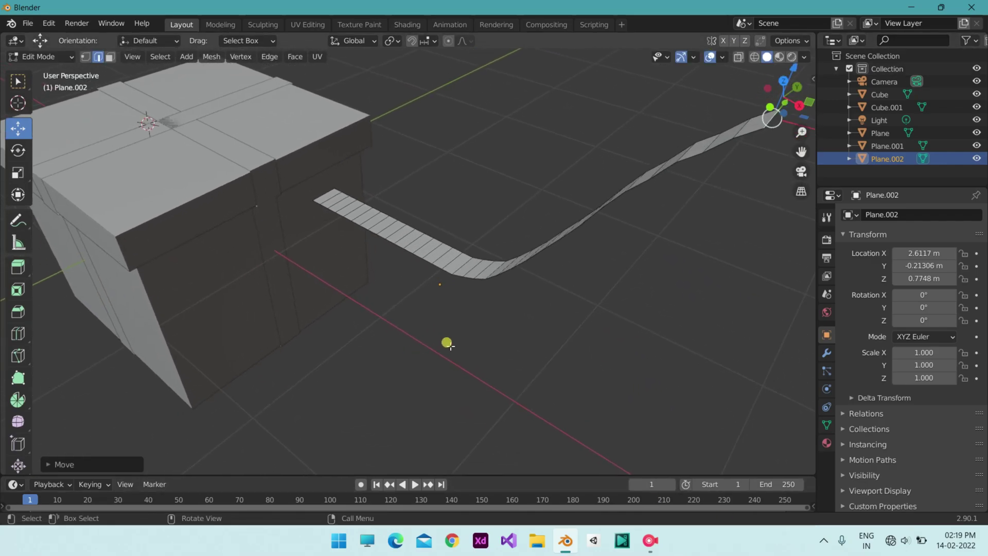
drag(780, 98, 828, 83)
scroll(461, 221, up, 1)
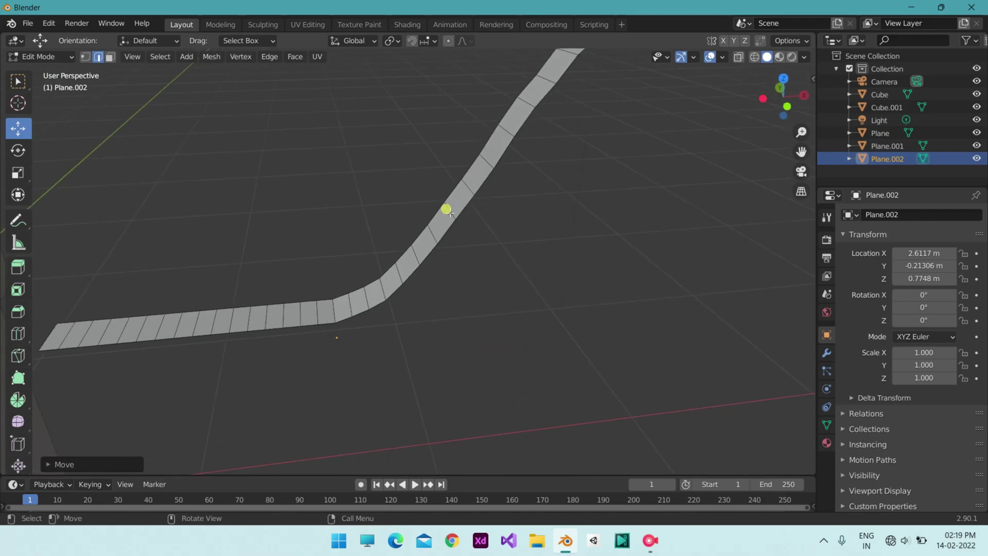
key(g)
key(x)
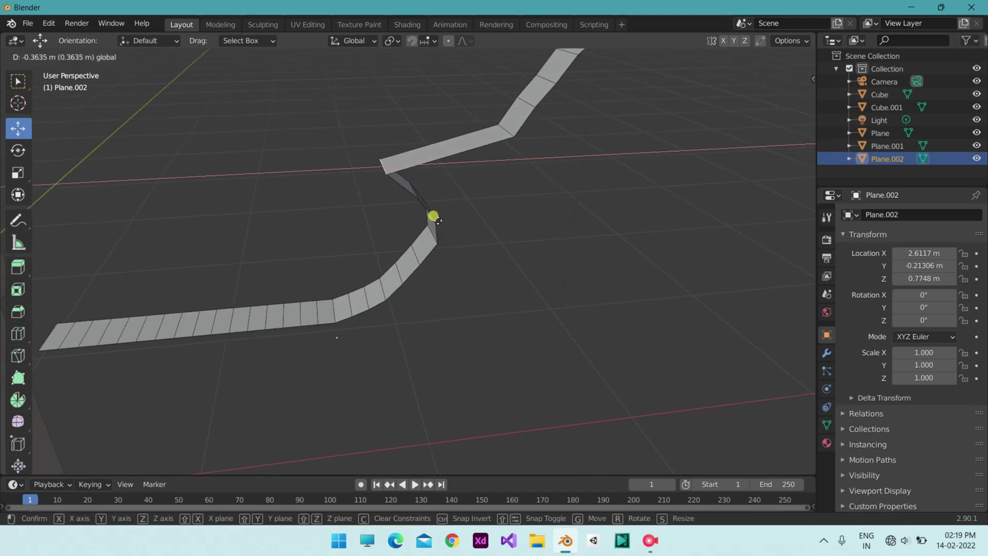
drag(433, 216, 433, 215)
drag(381, 105, 379, 118)
Move the next cross edge up the slope back along X and lower it along Z to shape the loop's top.
click(519, 127)
click(501, 128)
drag(553, 127, 375, 194)
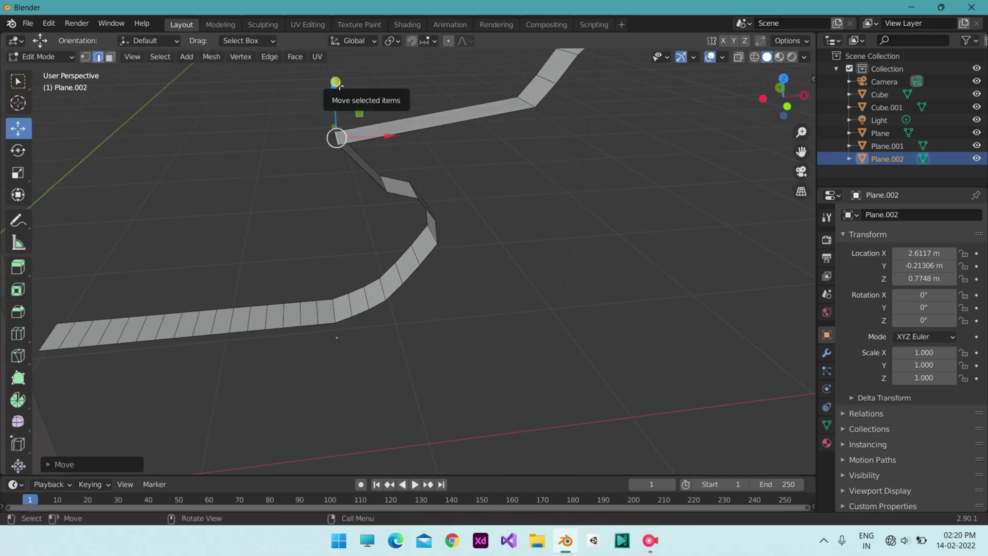
drag(339, 85, 340, 150)
Move the following two cross edges back along X and down along Z to form the loop's descending side.
click(527, 102)
drag(576, 99, 334, 129)
drag(279, 82, 353, 230)
key(x)
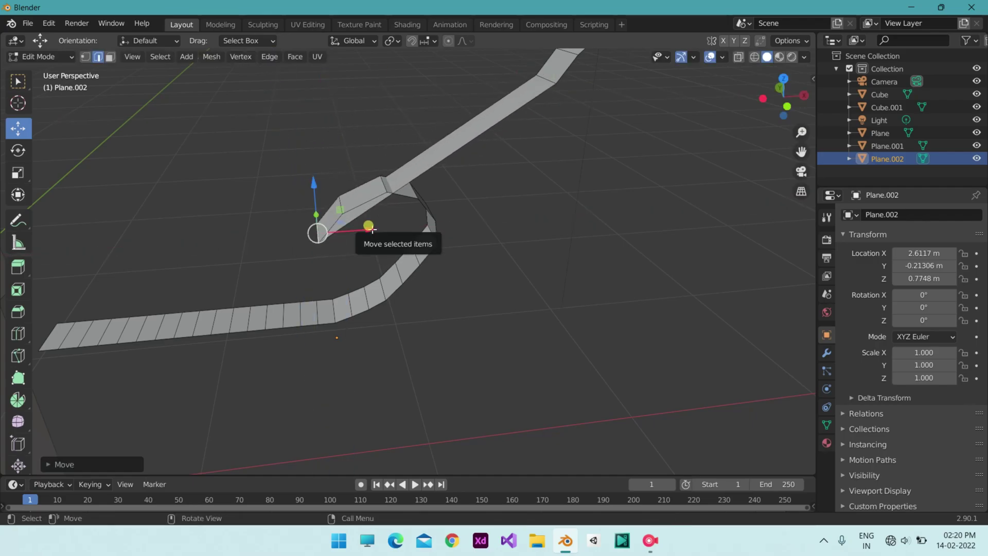
click(540, 80)
drag(591, 75, 321, 259)
drag(365, 256, 355, 256)
Bring two more cross edges back along X and down along Z toward the strip's flat section.
click(567, 52)
drag(618, 52, 311, 253)
scroll(304, 117, down, 2)
drag(382, 267, 381, 267)
click(543, 90)
drag(587, 89, 361, 105)
drag(309, 80, 310, 266)
drag(368, 284, 374, 284)
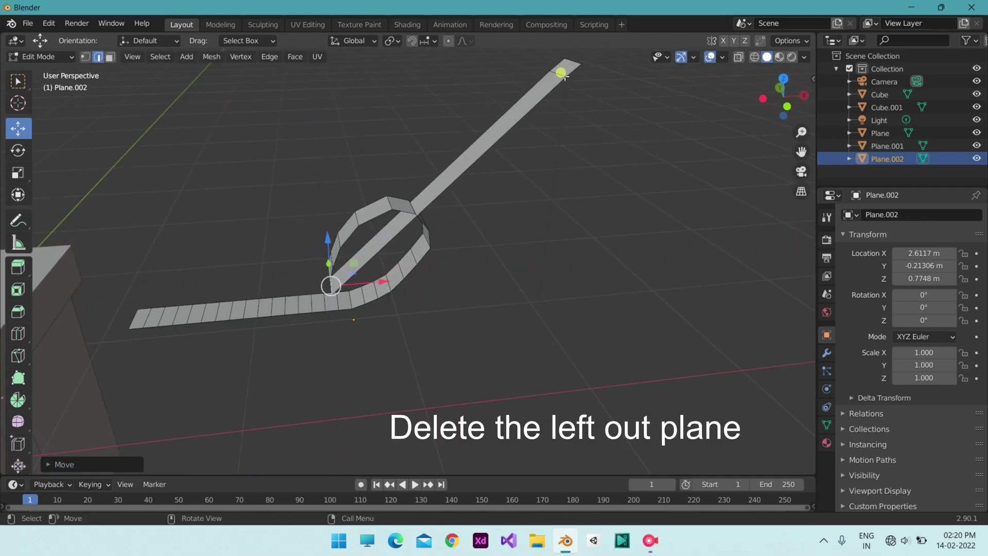
Move the strip's last raised end edge back along X and down to the flat section to close the loop.
key(g)
key(Escape)
drag(782, 97, 783, 114)
drag(398, 374, 404, 374)
drag(785, 101, 784, 134)
click(567, 63)
scroll(303, 89, down, 2)
drag(622, 58, 321, 255)
Delete the leftover flat faces of the strip that extend beyond the loop.
drag(783, 107, 784, 69)
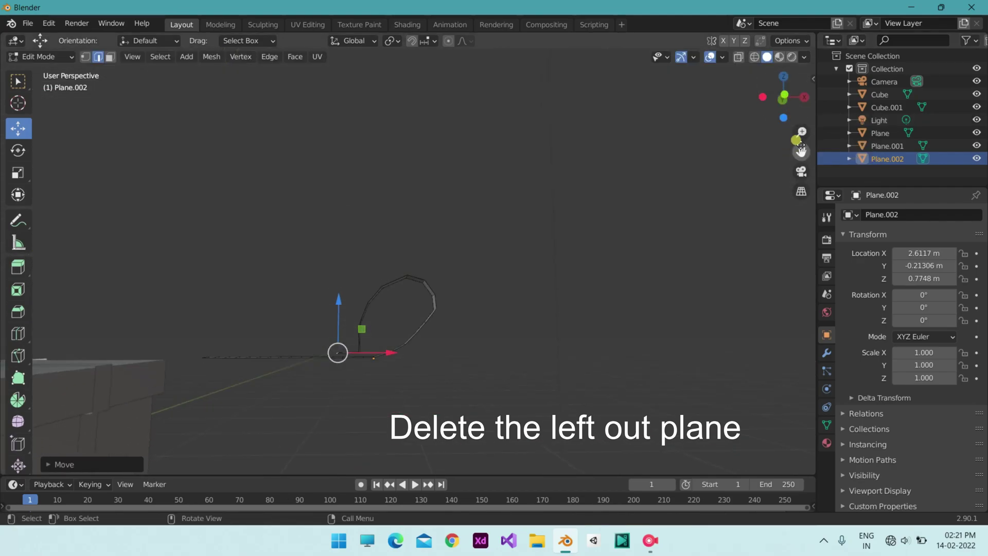
drag(801, 152, 863, 140)
right_click(588, 189)
drag(784, 98, 790, 139)
scroll(441, 264, up, 4)
drag(371, 287, 379, 286)
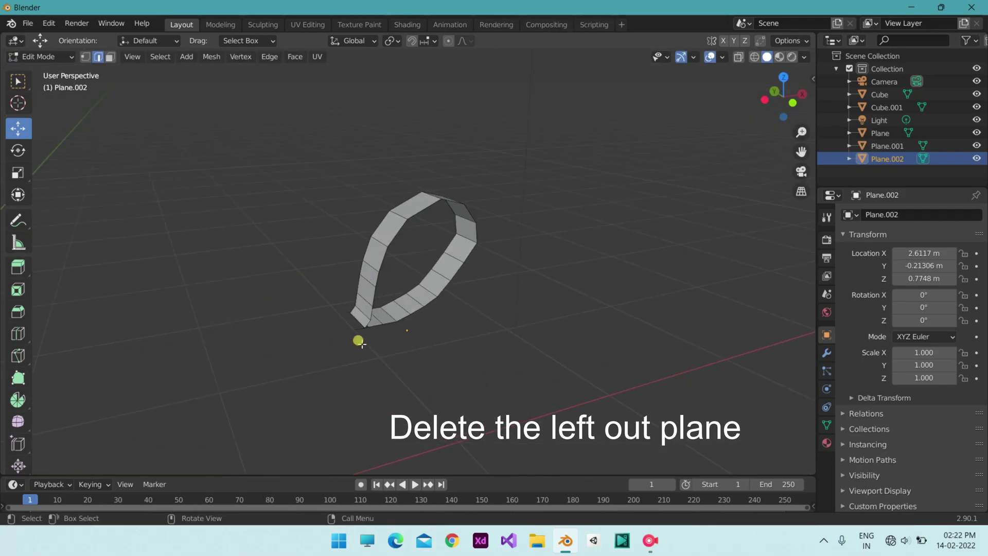
Delete the stray piece at the loop's base and move the base edge along X and Z to tidy the joint.
scroll(360, 344, up, 3)
click(327, 370)
key(x)
click(338, 375)
drag(359, 366, 400, 327)
drag(355, 297, 355, 293)
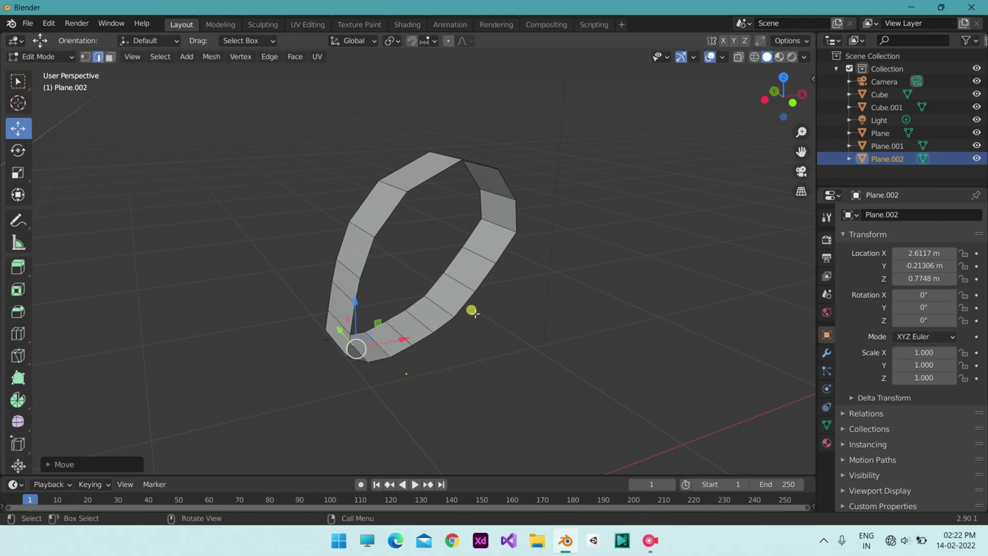
Add a Subdivision Surface modifier to the ribbon loop.
click(468, 308)
scroll(504, 261, down, 1)
click(827, 406)
click(826, 311)
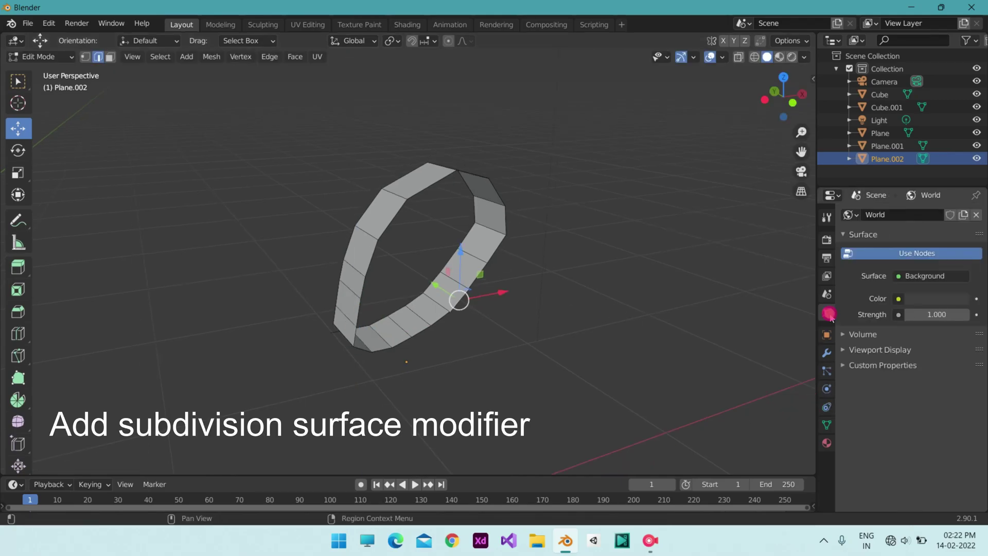
click(827, 335)
click(826, 351)
click(854, 214)
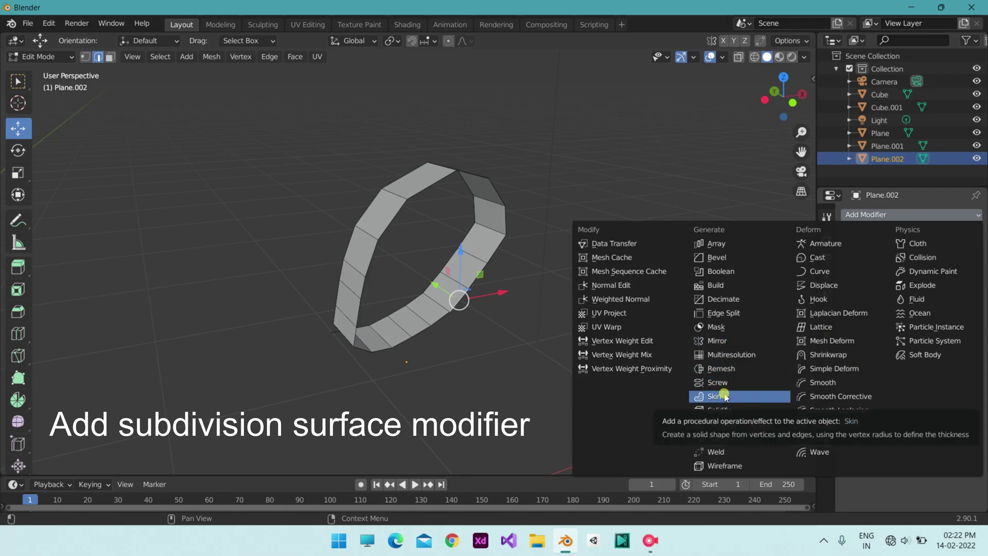
click(746, 424)
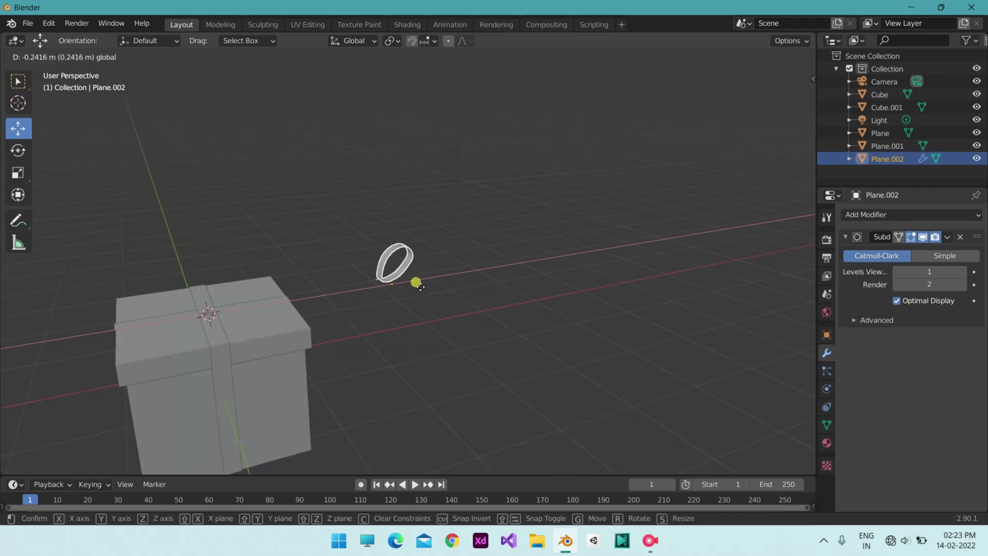
In Object Mode, move the ribbon loop along X onto the box lid, beside the crossing of the bands.
drag(417, 282, 252, 321)
click(260, 324)
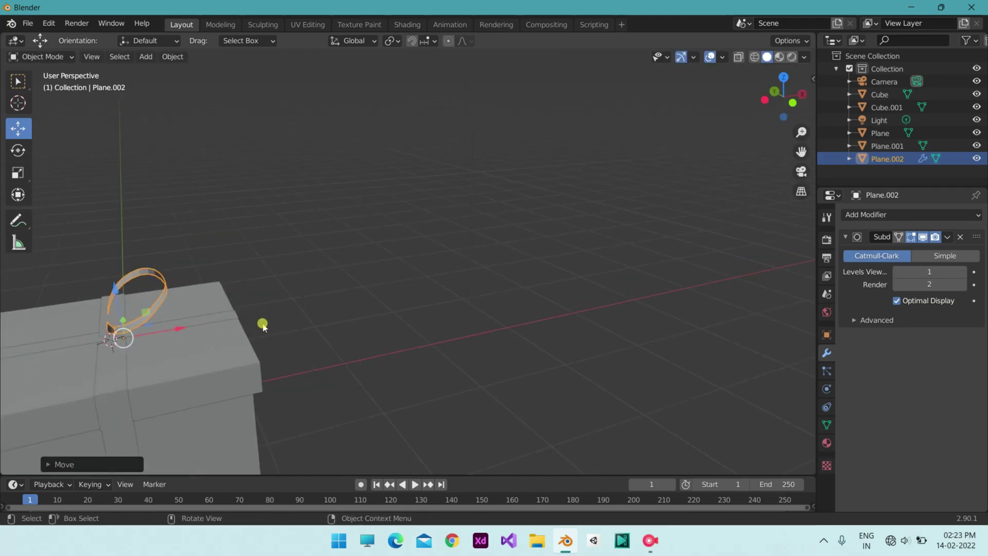
scroll(261, 325, up, 3)
click(756, 102)
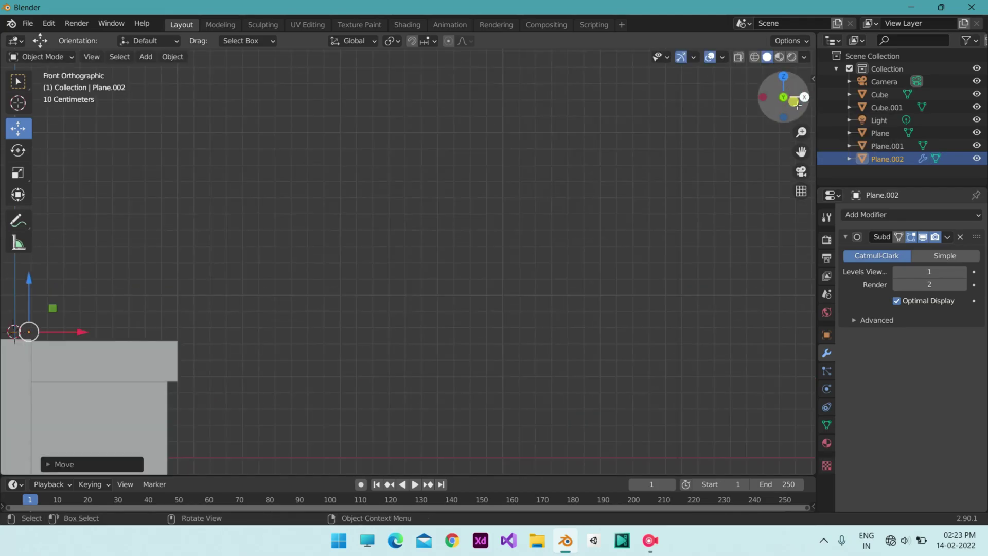
scroll(360, 252, up, 2)
scroll(309, 273, down, 4)
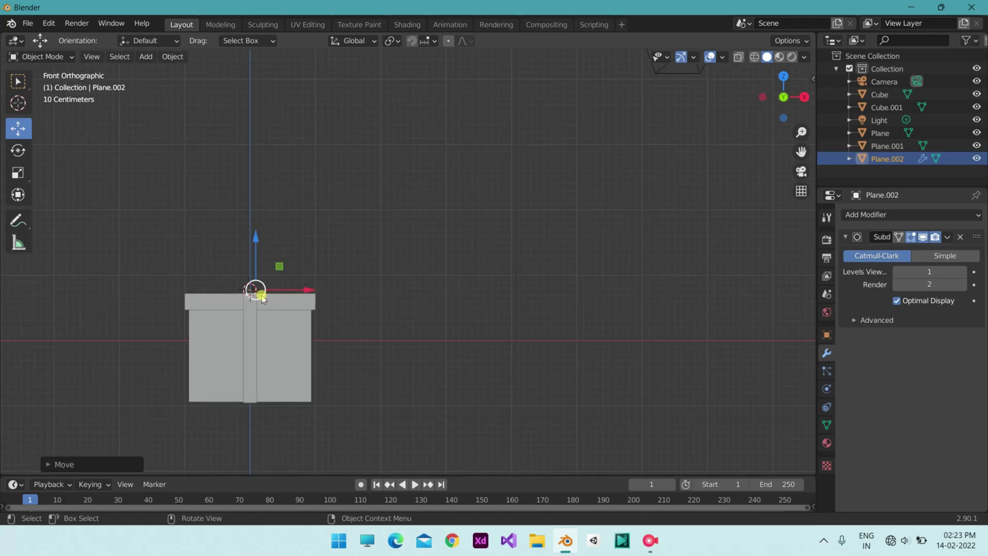
scroll(262, 297, up, 2)
click(329, 278)
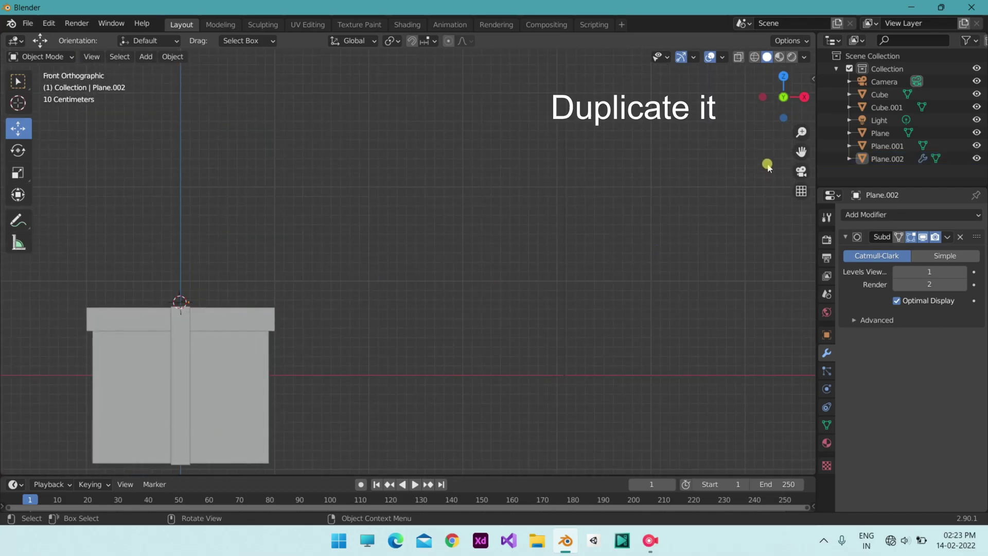
In the right orthographic view, lower the loop onto the lid along Z and centre it on the band along Y.
click(803, 97)
scroll(617, 216, up, 5)
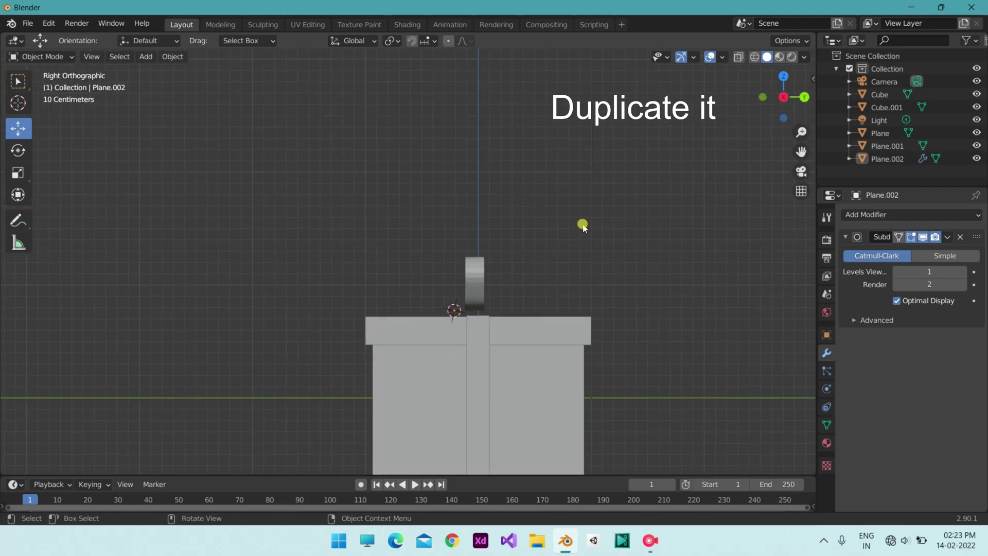
click(517, 317)
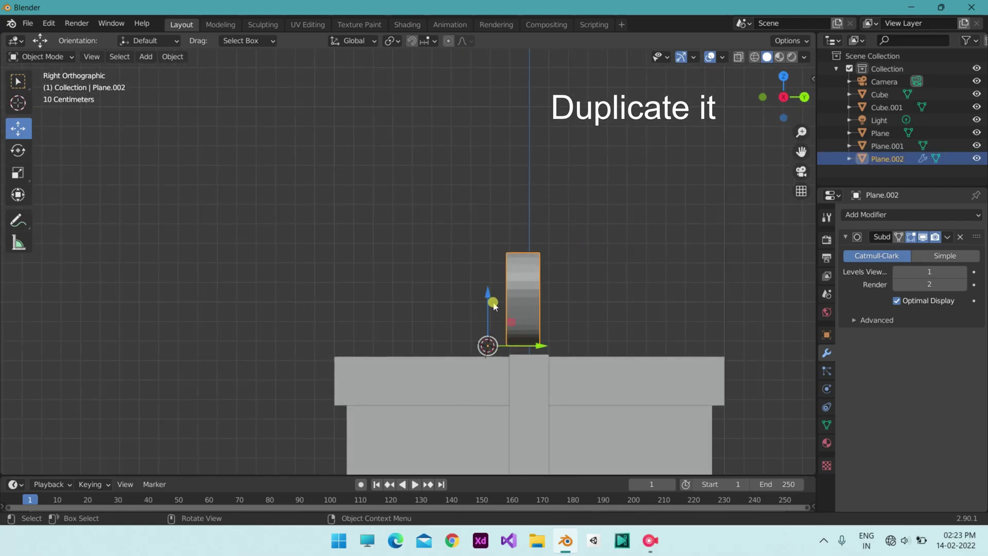
drag(486, 297, 488, 304)
click(539, 362)
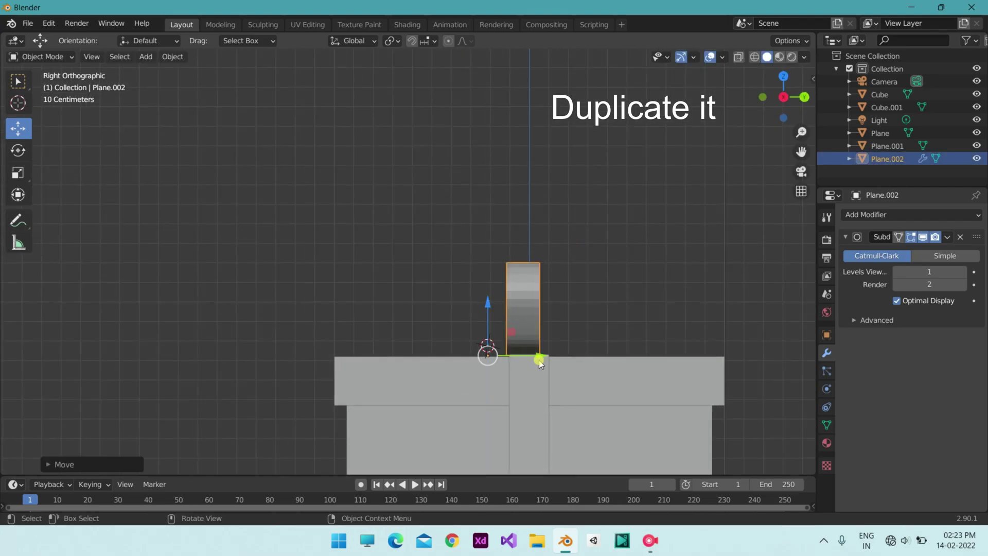
drag(540, 353, 546, 350)
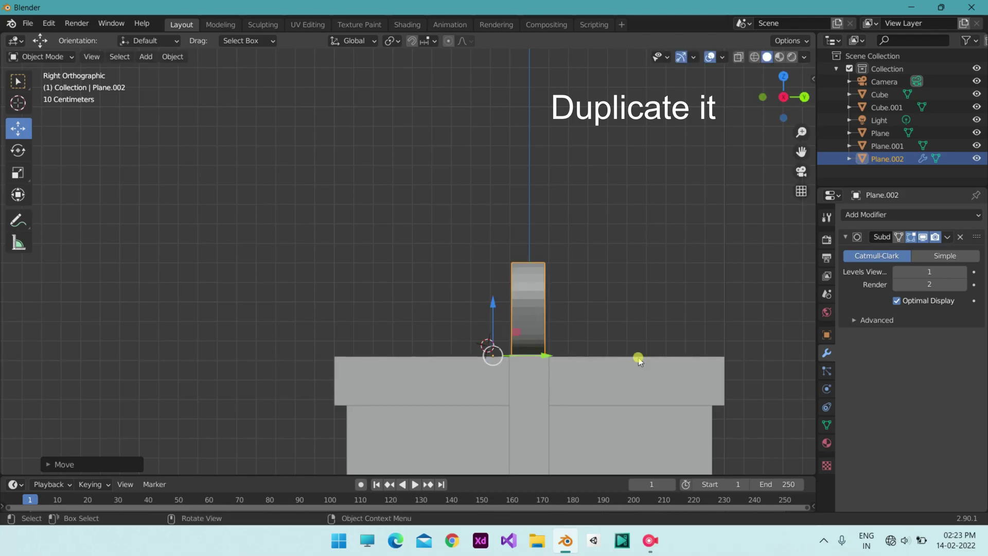
Duplicate the ribbon loop and arrange four loops around the band crossing on the lid as a bow.
drag(783, 98, 766, 123)
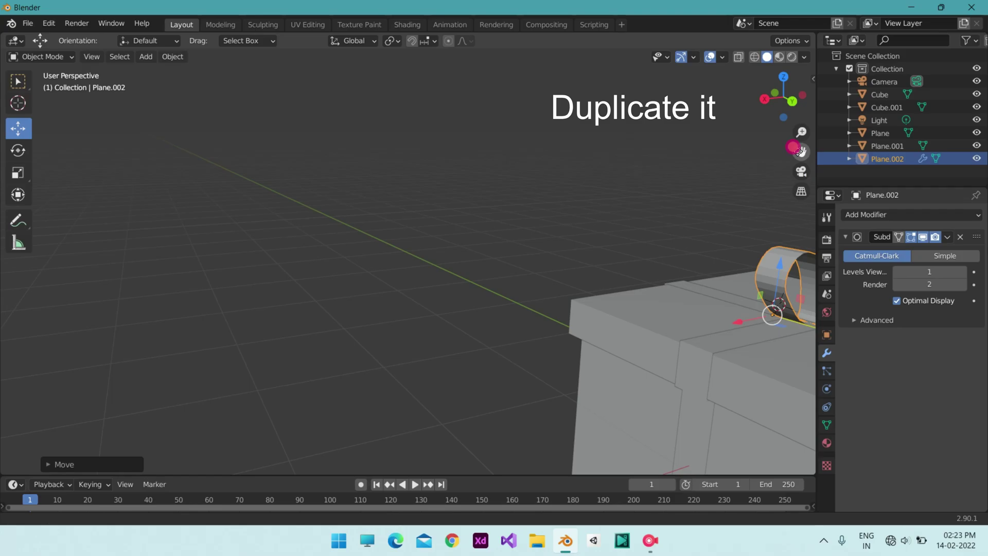
drag(801, 151, 624, 253)
click(659, 259)
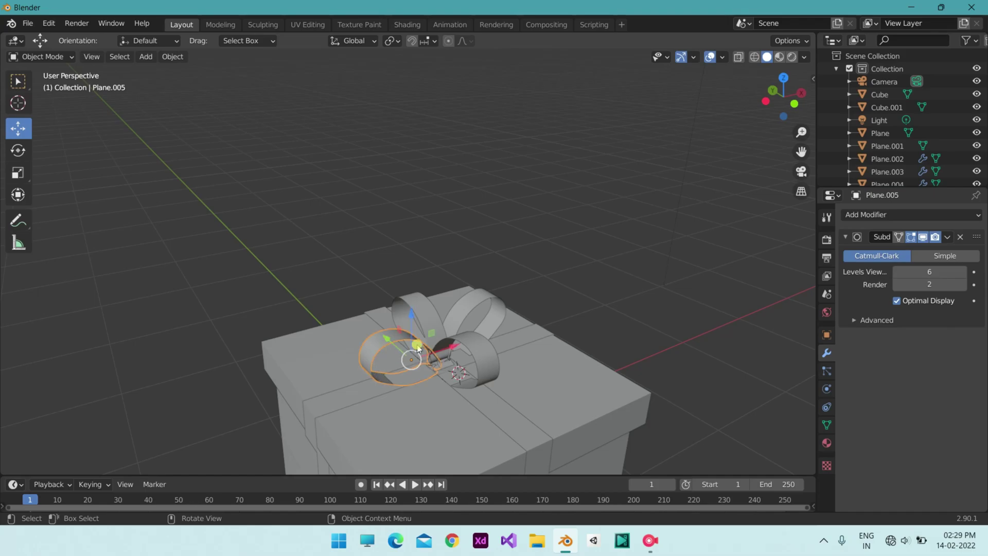
Raise the bow loop Plane.005 by about 0.06 m along Z and deselect it.
drag(415, 323, 415, 310)
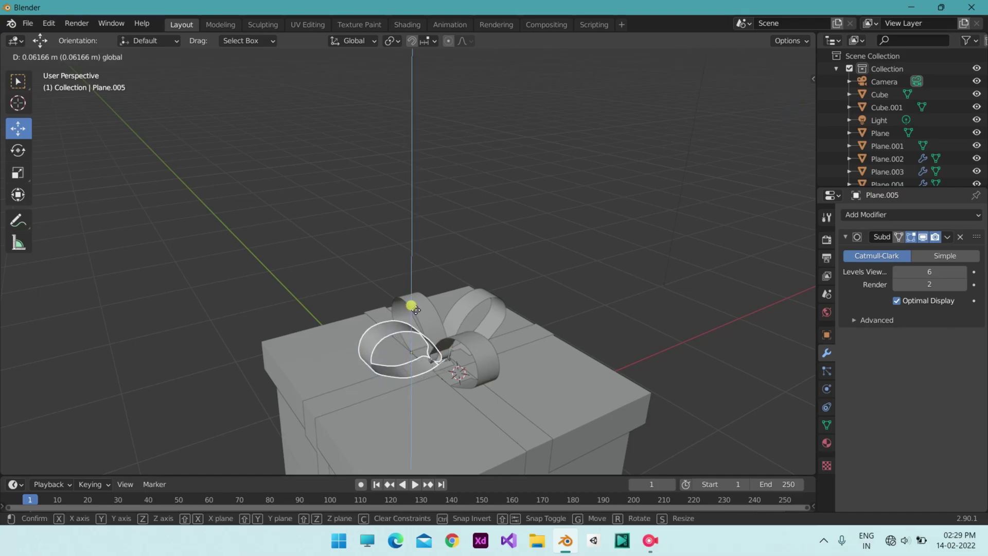
click(808, 274)
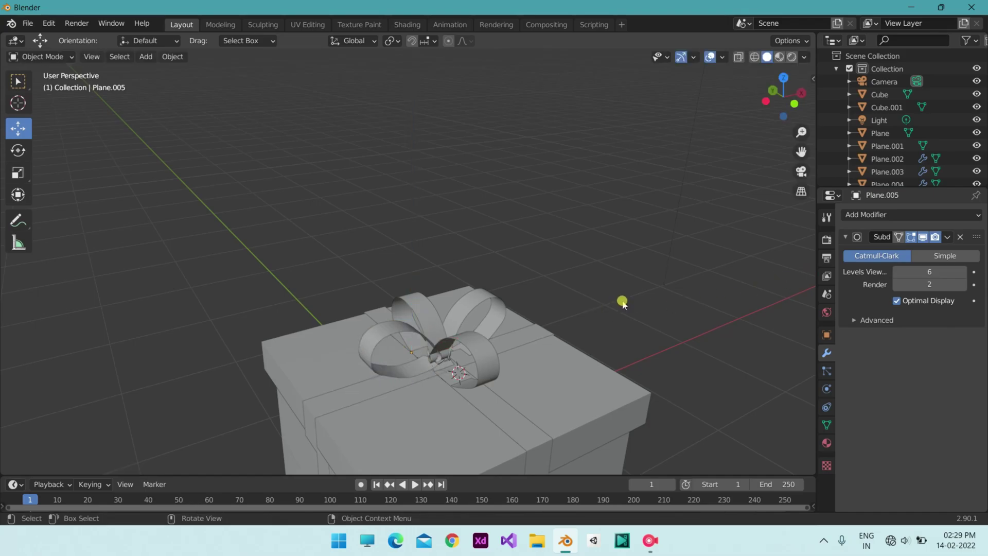
Nudge the front bow loop slightly on the lid and deselect it.
drag(784, 102, 799, 96)
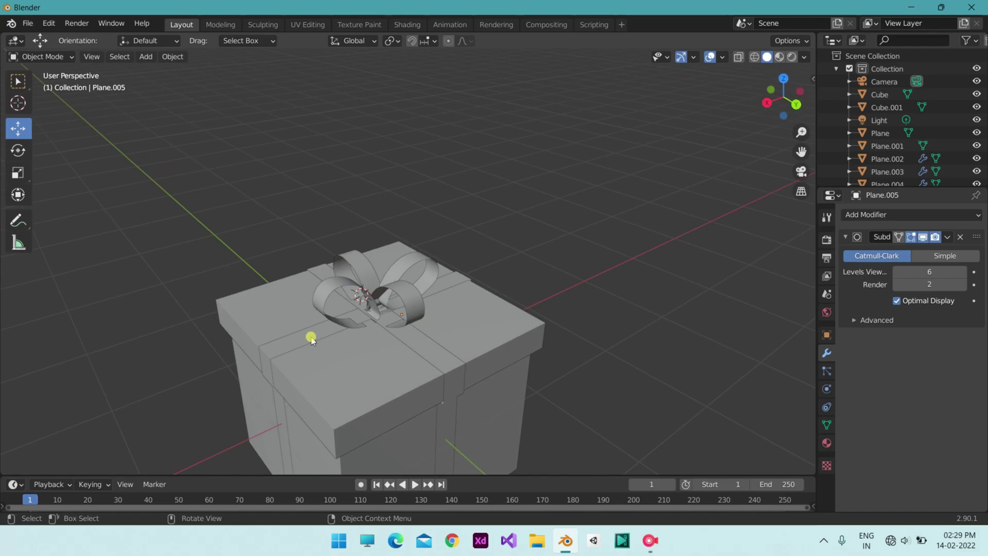
click(319, 310)
drag(374, 331, 375, 330)
click(634, 242)
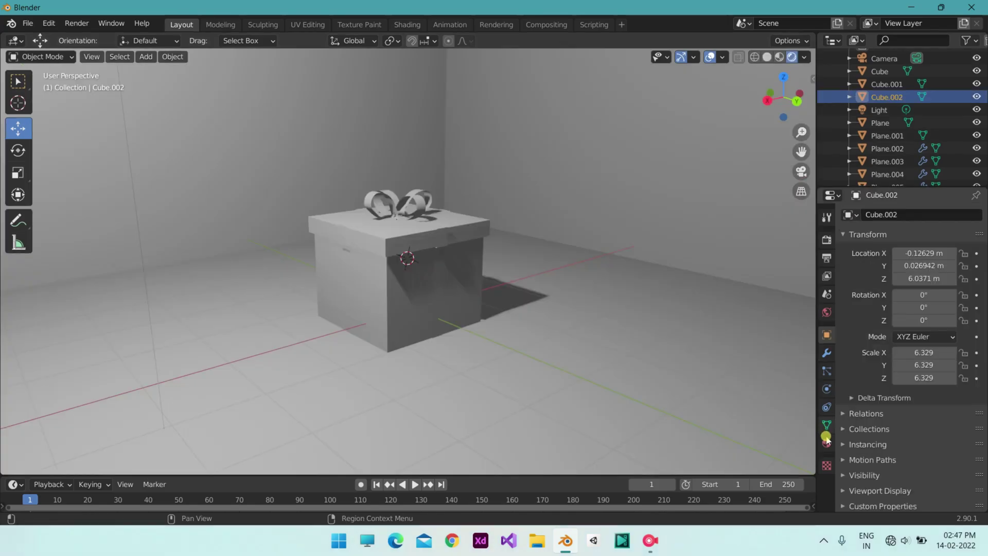
Add a new material to the room object Cube.002 and set its base color to a pale green.
click(827, 442)
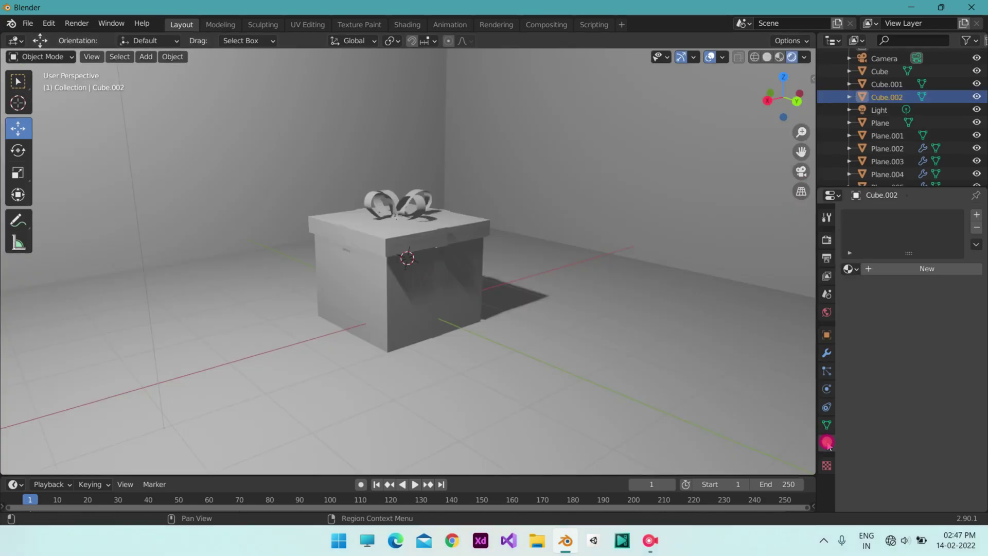
click(884, 270)
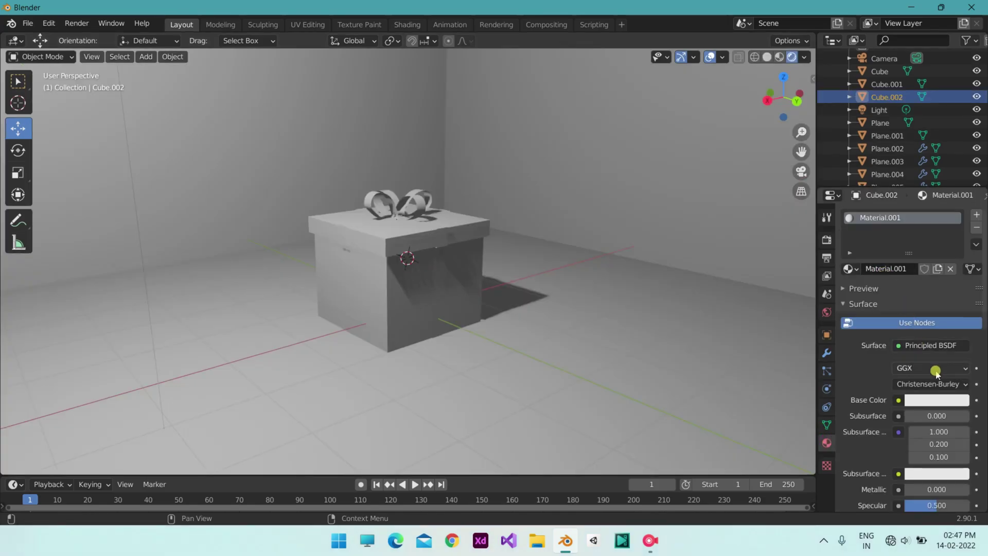
click(932, 400)
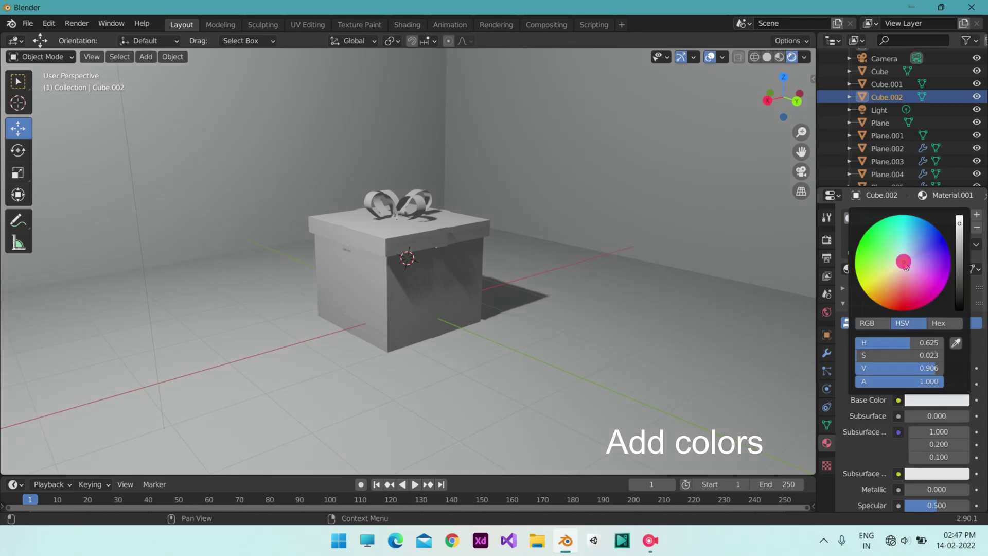
mouse_move(899, 269)
mouse_down()
mouse_move(900, 279)
mouse_move(915, 280)
mouse_move(870, 280)
mouse_move(867, 272)
mouse_up()
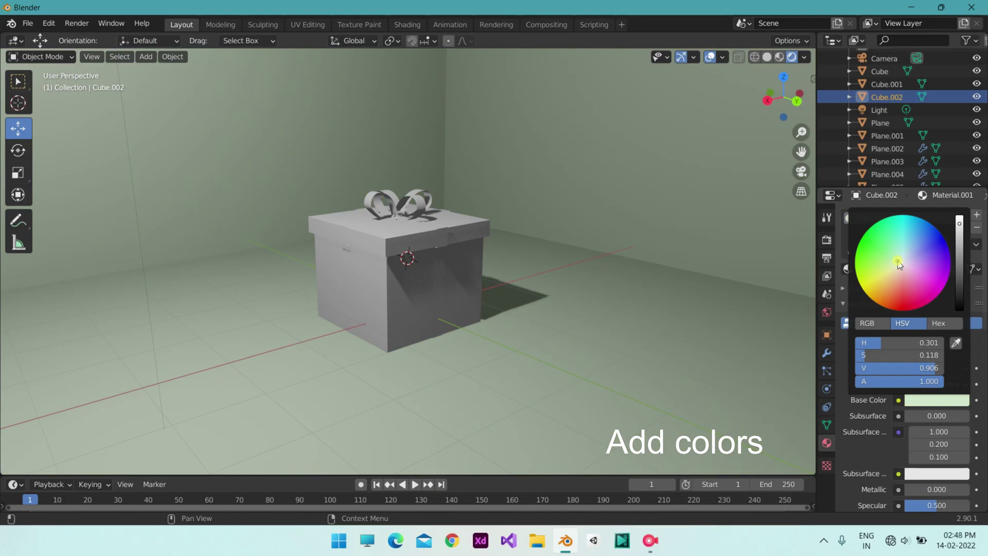
Select the ribbon band Plane.001 and set its material's base color to a saturated red.
scroll(473, 286, up, 2)
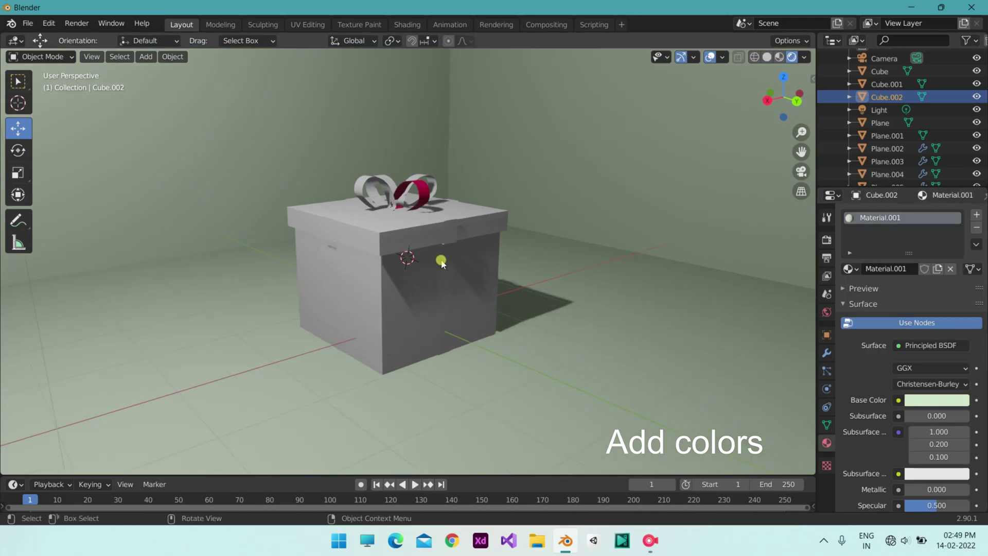
click(442, 265)
click(452, 287)
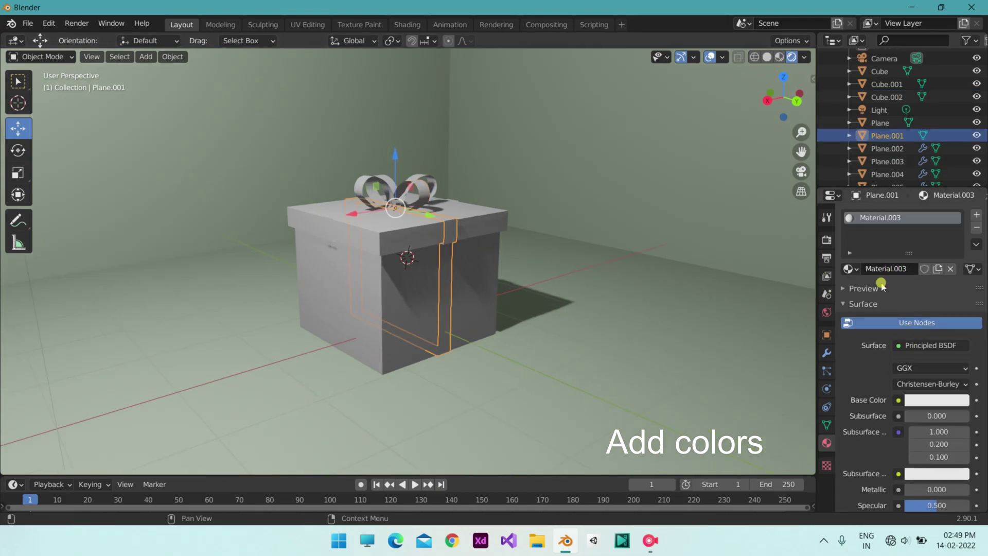
click(939, 401)
drag(911, 301, 907, 304)
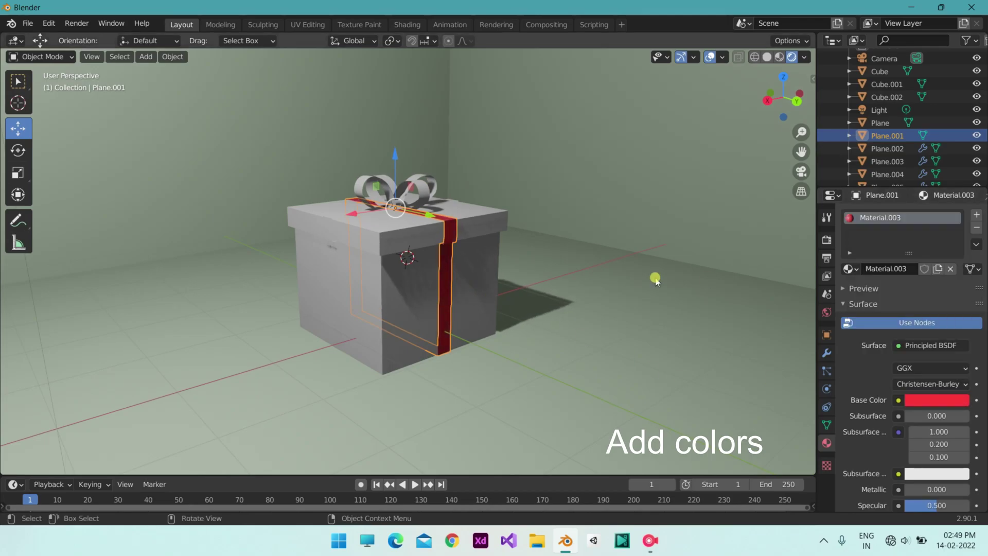
Give the crossing ribbon band Plane a new material with its base color sampled from the red band.
click(332, 232)
click(332, 231)
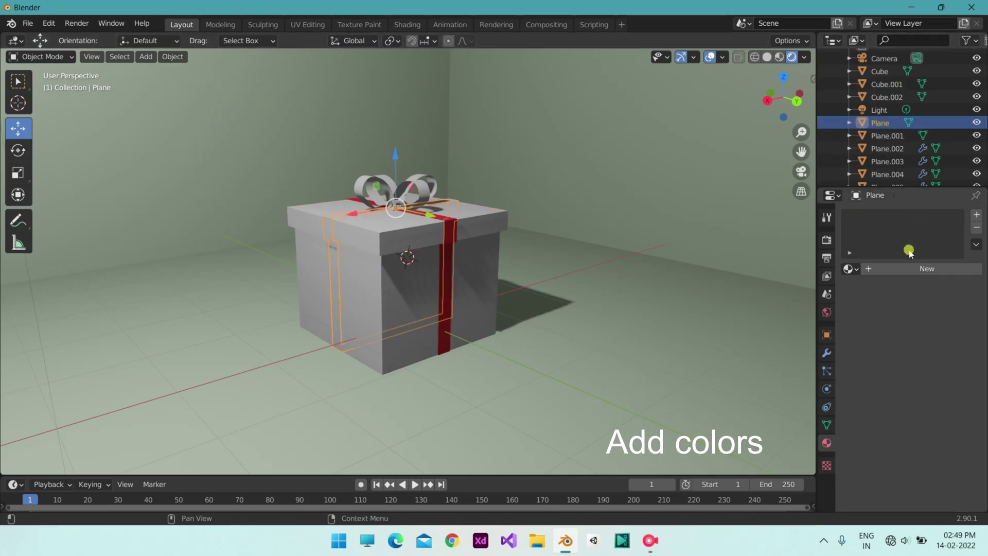
click(921, 268)
click(936, 399)
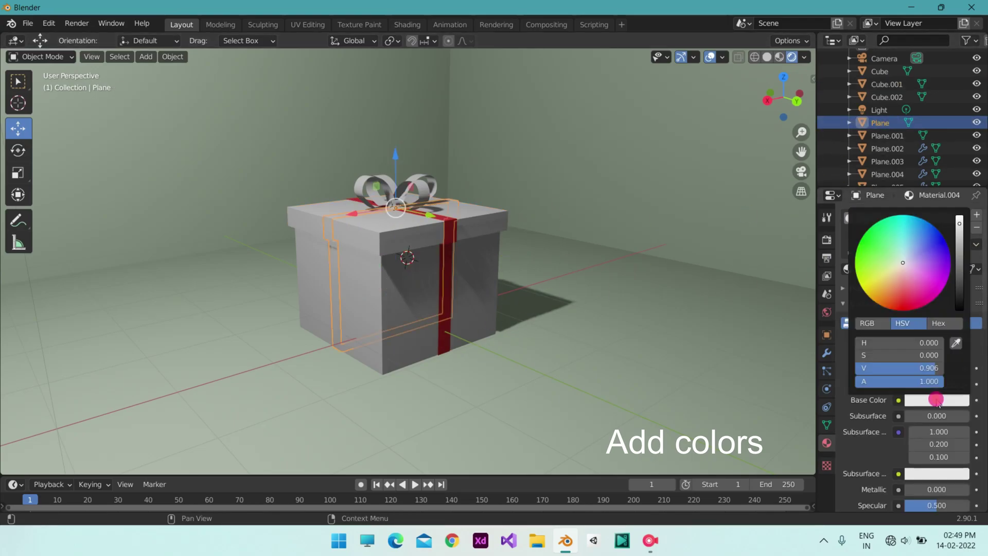
click(956, 343)
click(444, 338)
Raise the brightness of the crossing band's red base color to the maximum and deselect the band.
click(931, 400)
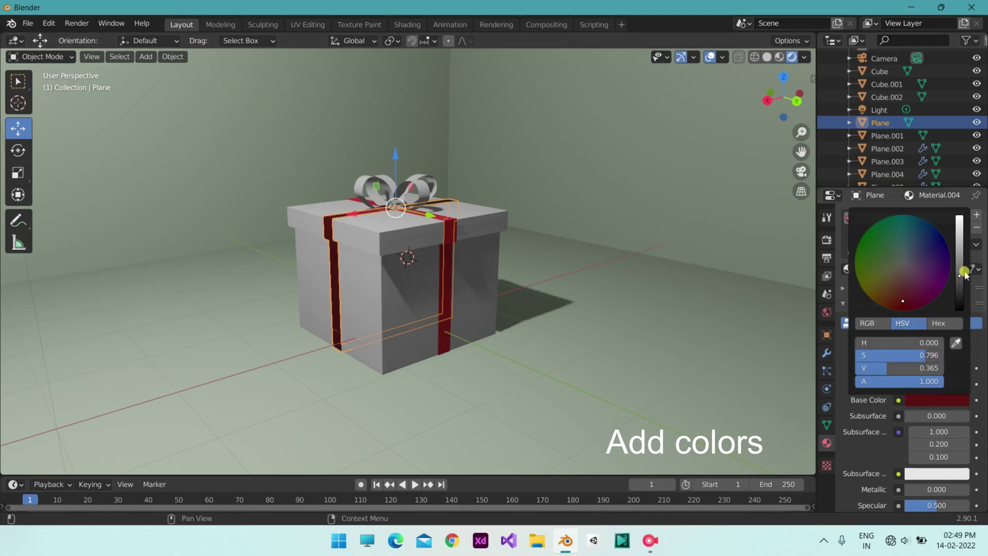
drag(959, 278, 958, 216)
click(683, 335)
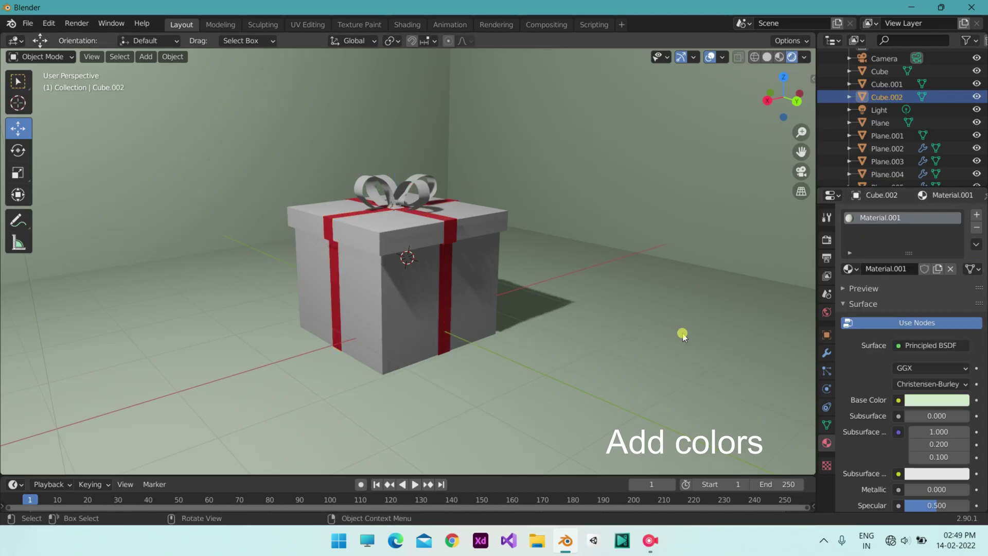
Give the bow loop Plane.003 a new material with its base color sampled from the red ribbon band.
click(418, 201)
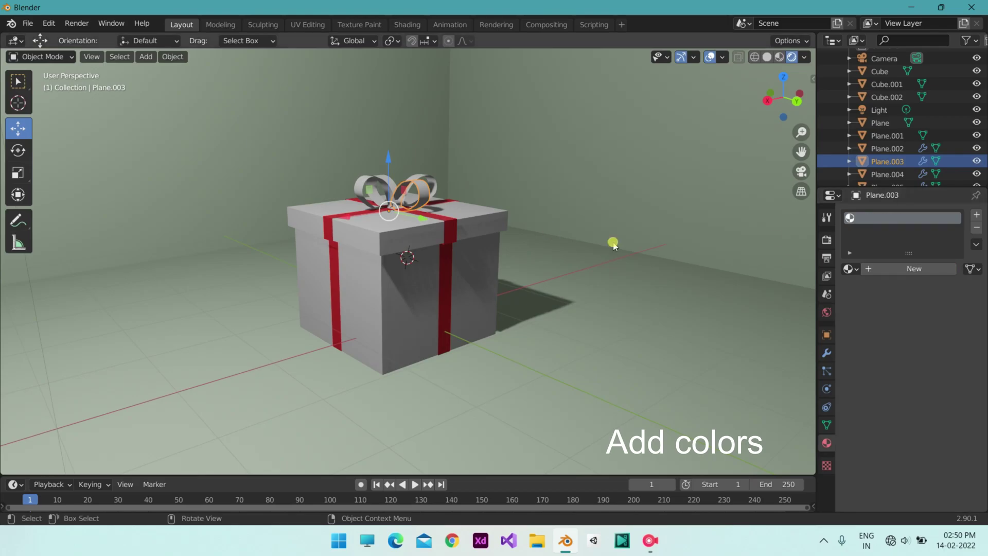
click(932, 400)
click(959, 343)
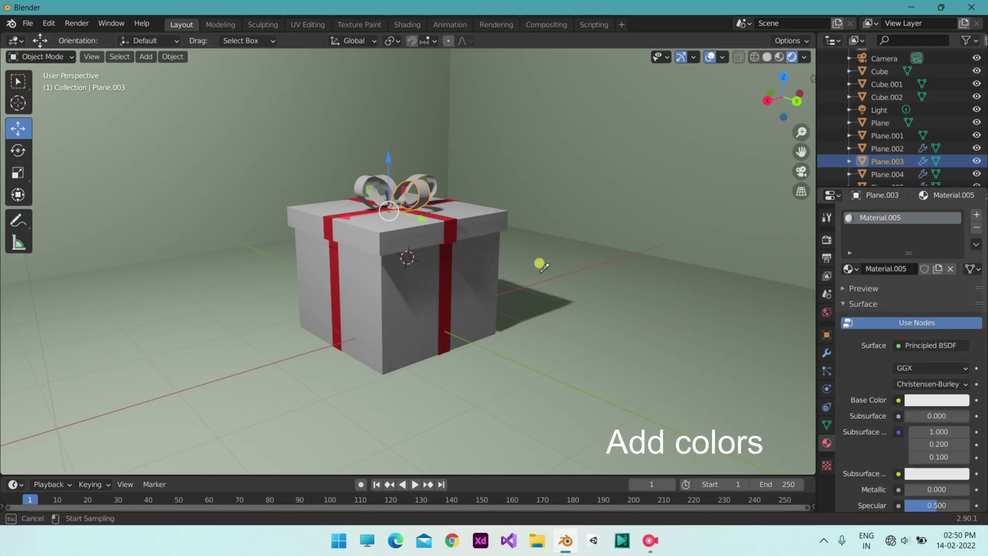
click(332, 225)
Add a new material to the bow loop Plane.004 and sample its base color from the red band on the lid.
click(367, 182)
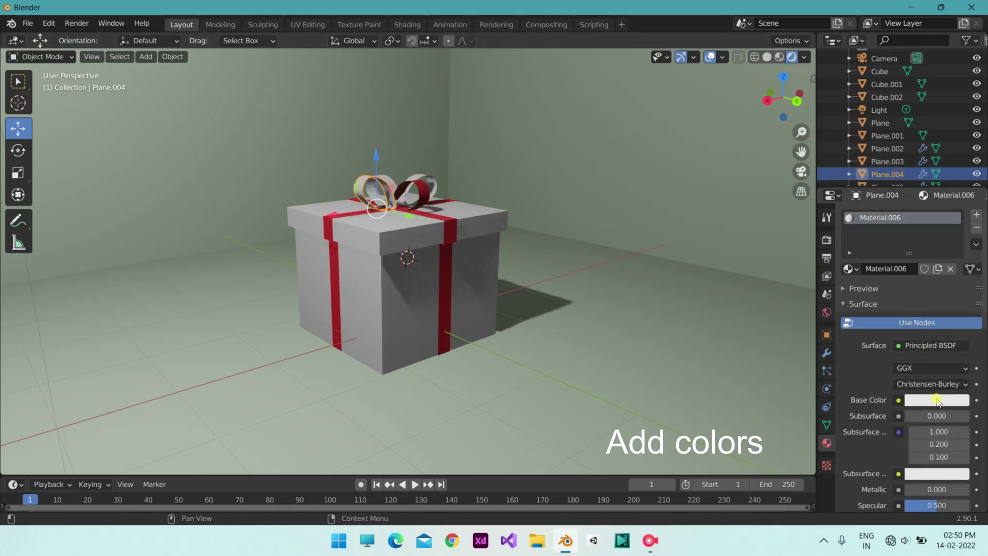
click(937, 400)
key(e)
click(354, 208)
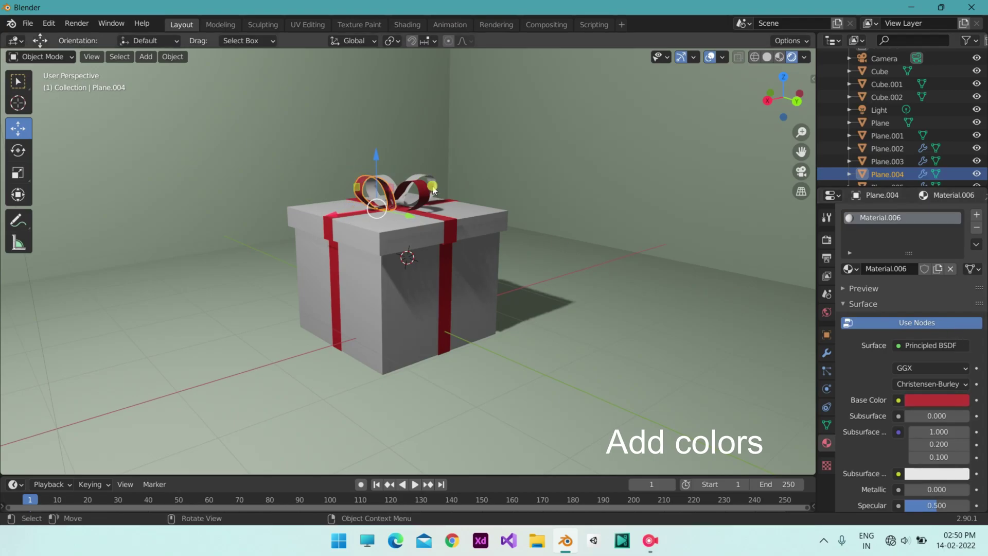
Color the bow loop Plane.005 with a new material whose base color is sampled from the red ribbon band.
click(419, 186)
click(937, 400)
click(957, 343)
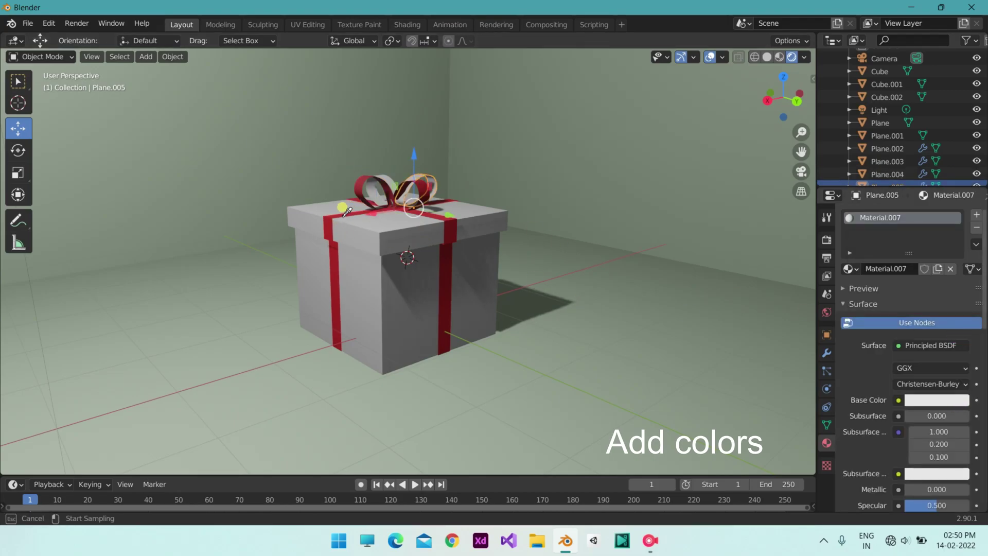
click(342, 210)
Create a new material for the bow loop Plane.002 and match its base color to the red ribbon band by sampling.
click(384, 184)
click(933, 268)
click(954, 403)
click(956, 343)
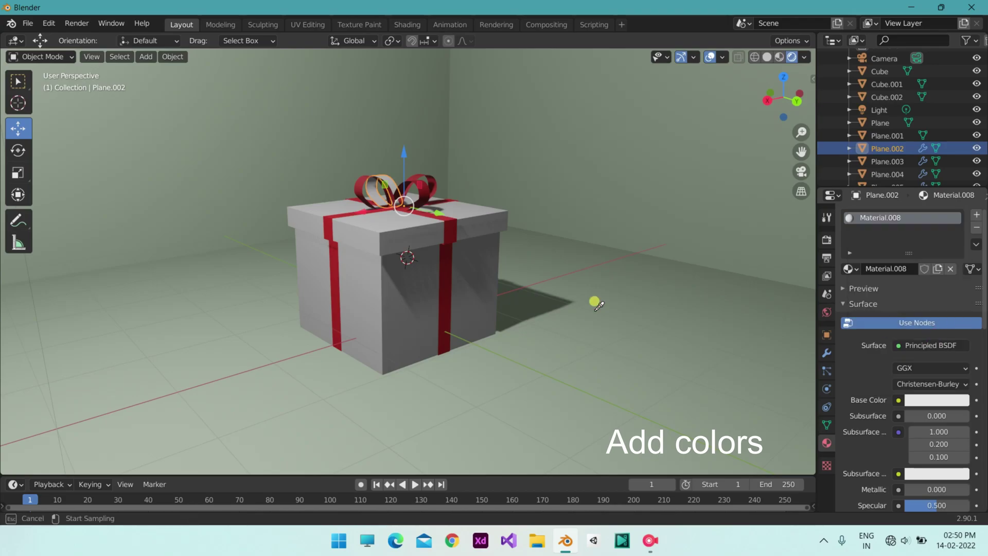
click(333, 218)
Select the room object Cube.002 and change its material's surface shader to Subsurface Scattering.
click(583, 328)
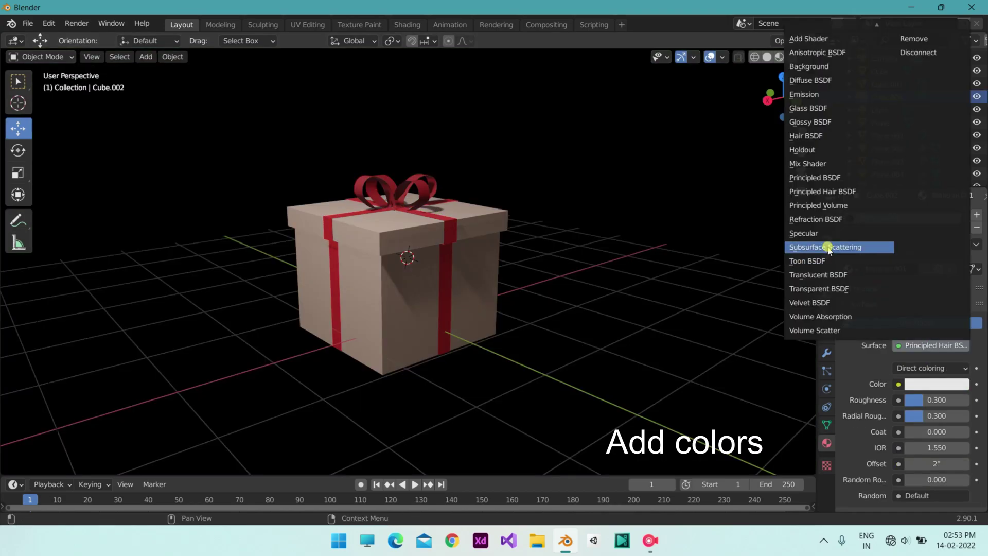
click(829, 248)
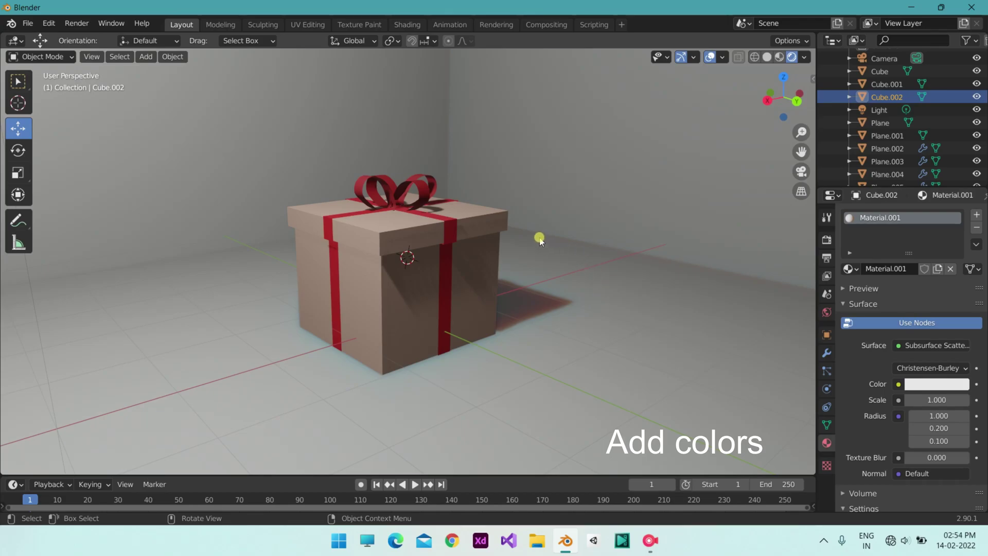
mouse_move(347, 209)
middle_down()
mouse_move(392, 269)
mouse_move(379, 287)
mouse_move(315, 304)
mouse_move(324, 216)
mouse_move(353, 170)
mouse_move(356, 218)
middle_up()
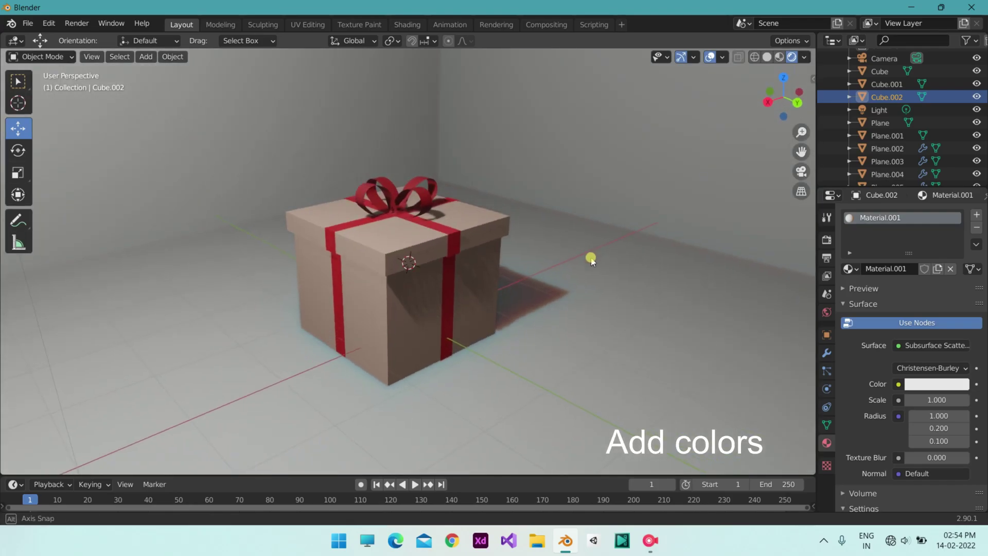